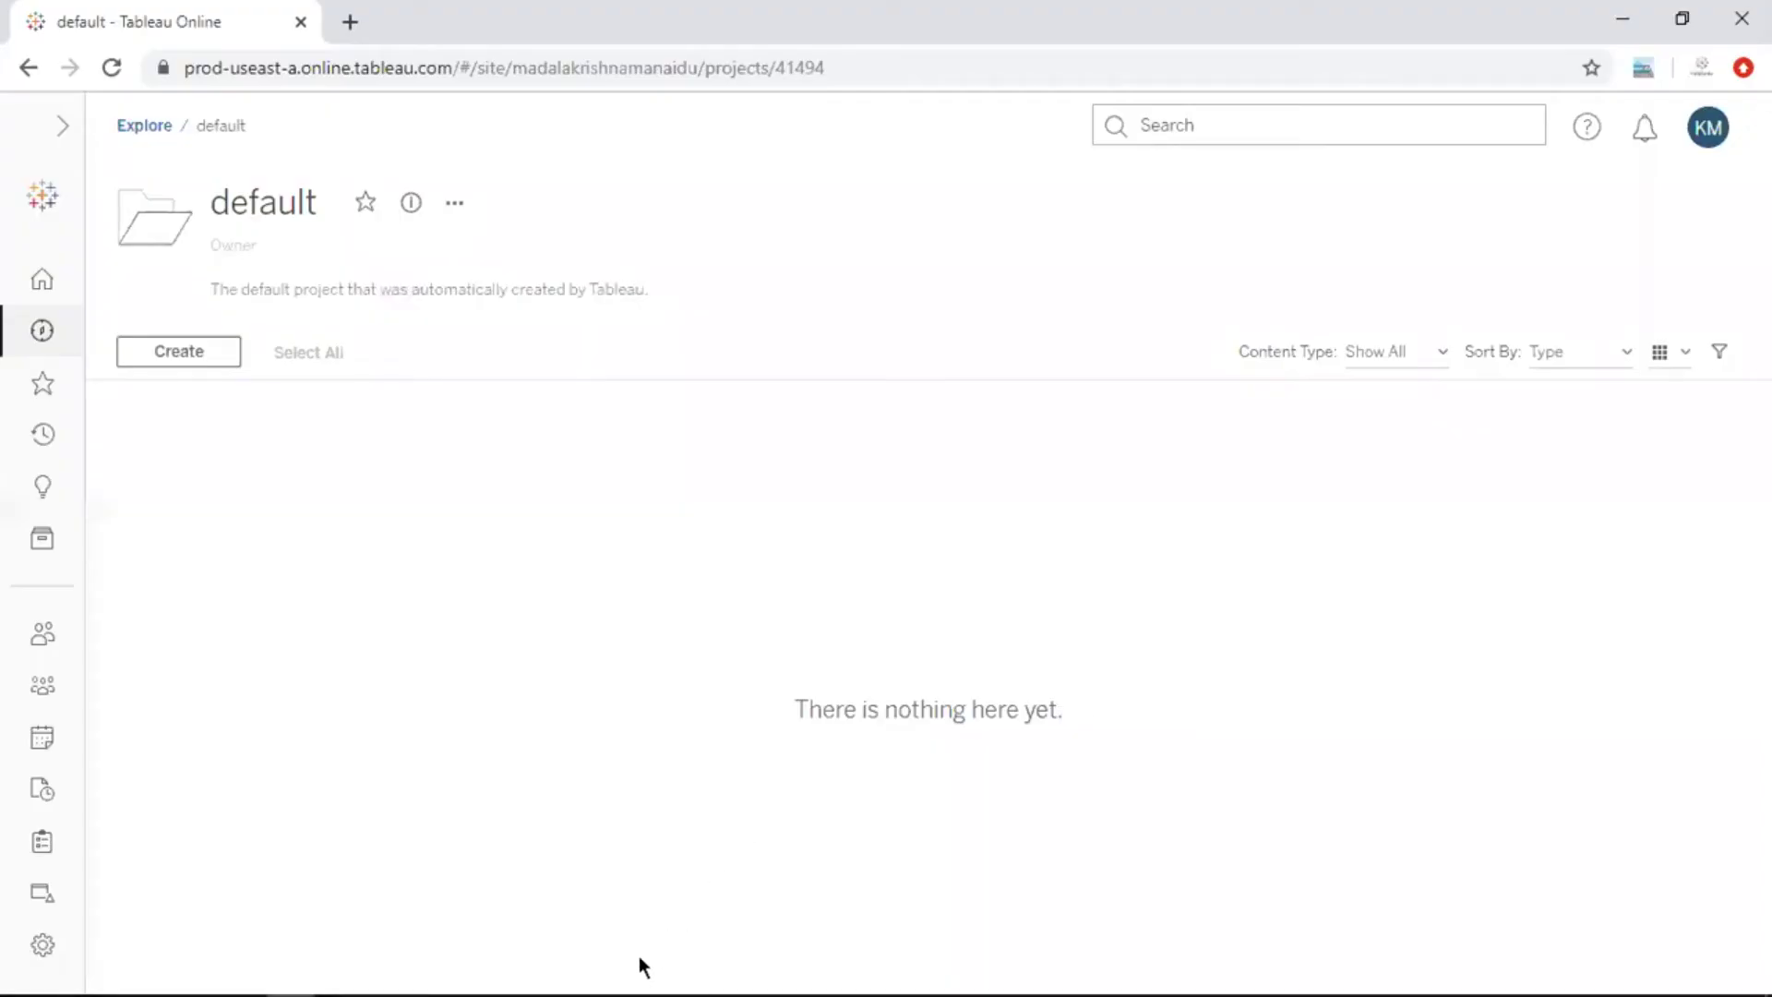
Step: Switch to the Birds Eye workbook in Tableau Desktop and start publishing it to Tableau Online, keeping the Default project
{"action": "mouse_move", "coordinate": [627, 976]}
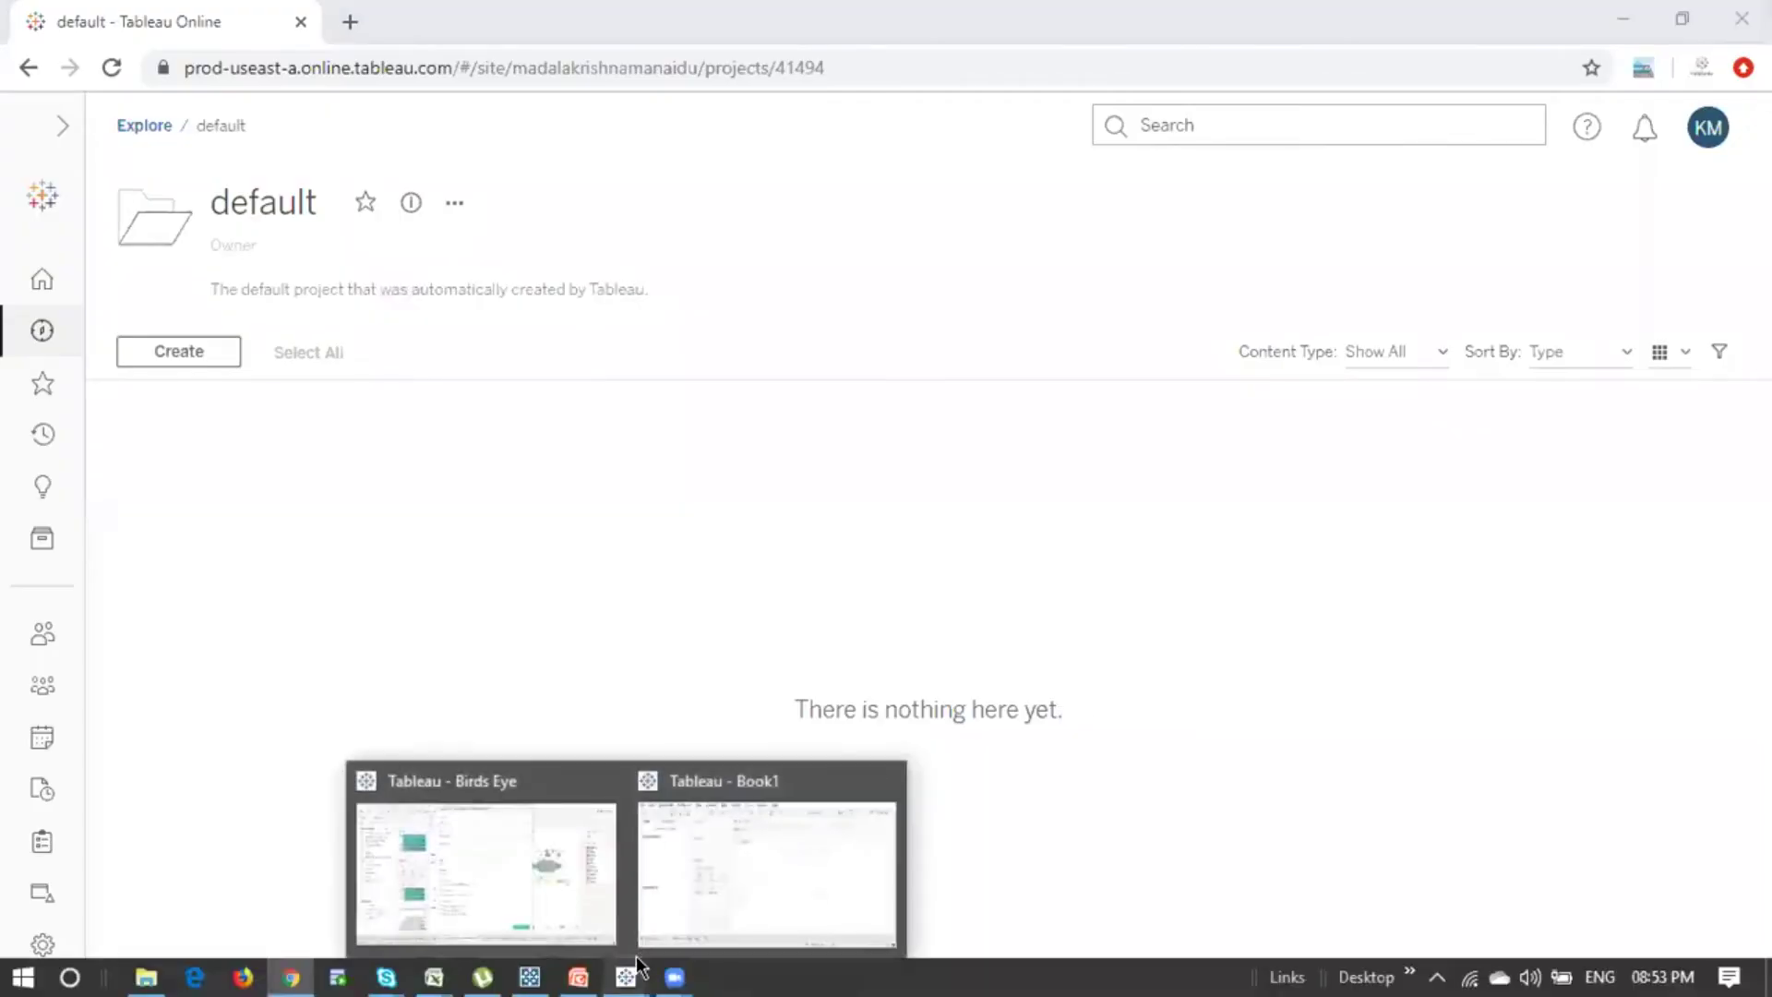
{"action": "left_click", "coordinate": [567, 928]}
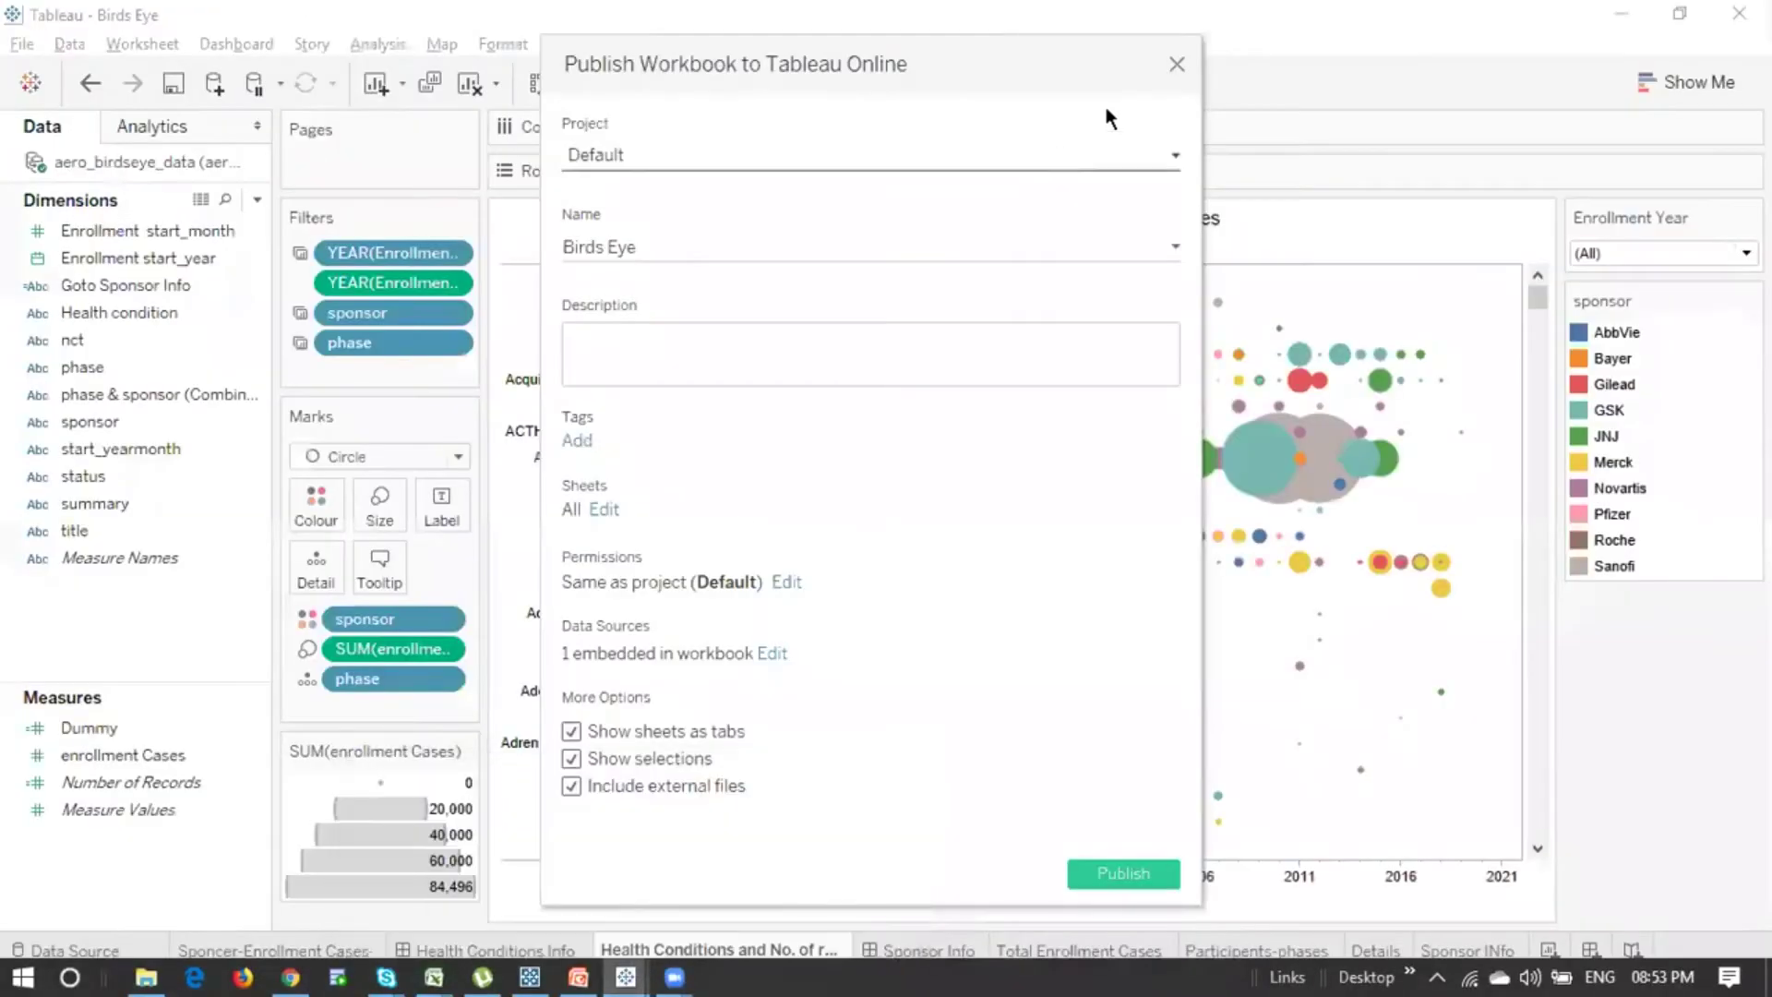
{"action": "left_click", "coordinate": [1176, 65]}
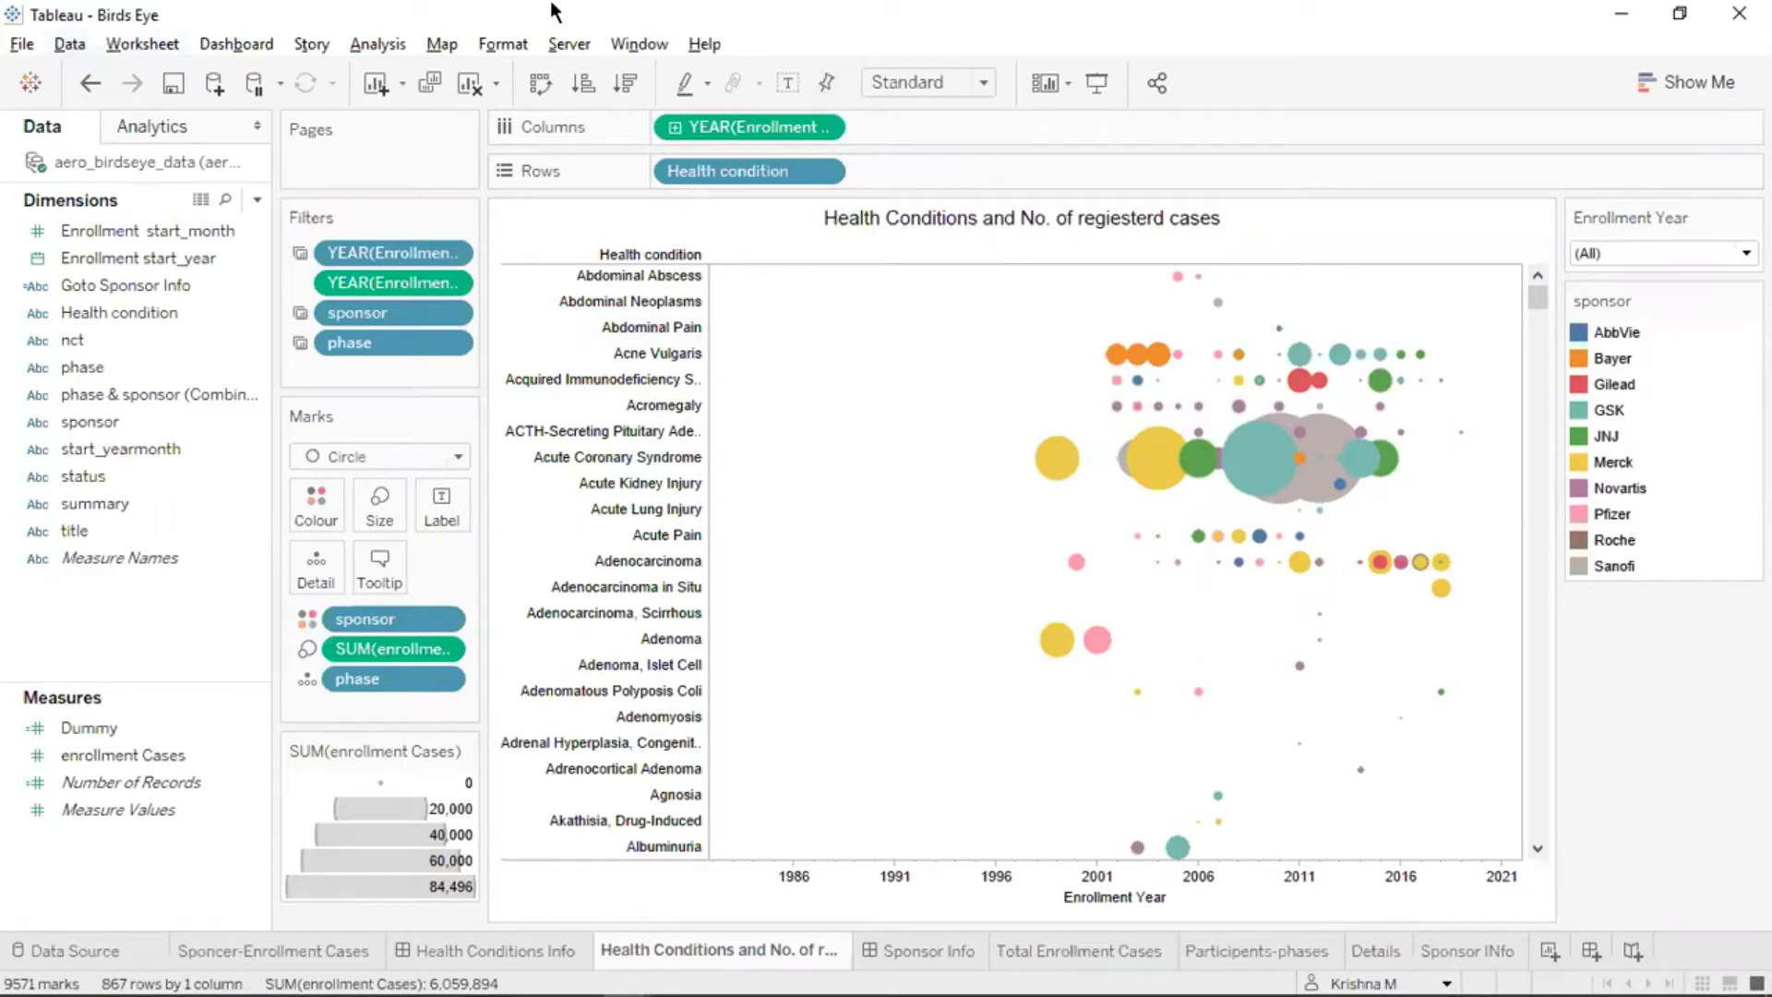
{"action": "left_click", "coordinate": [566, 46]}
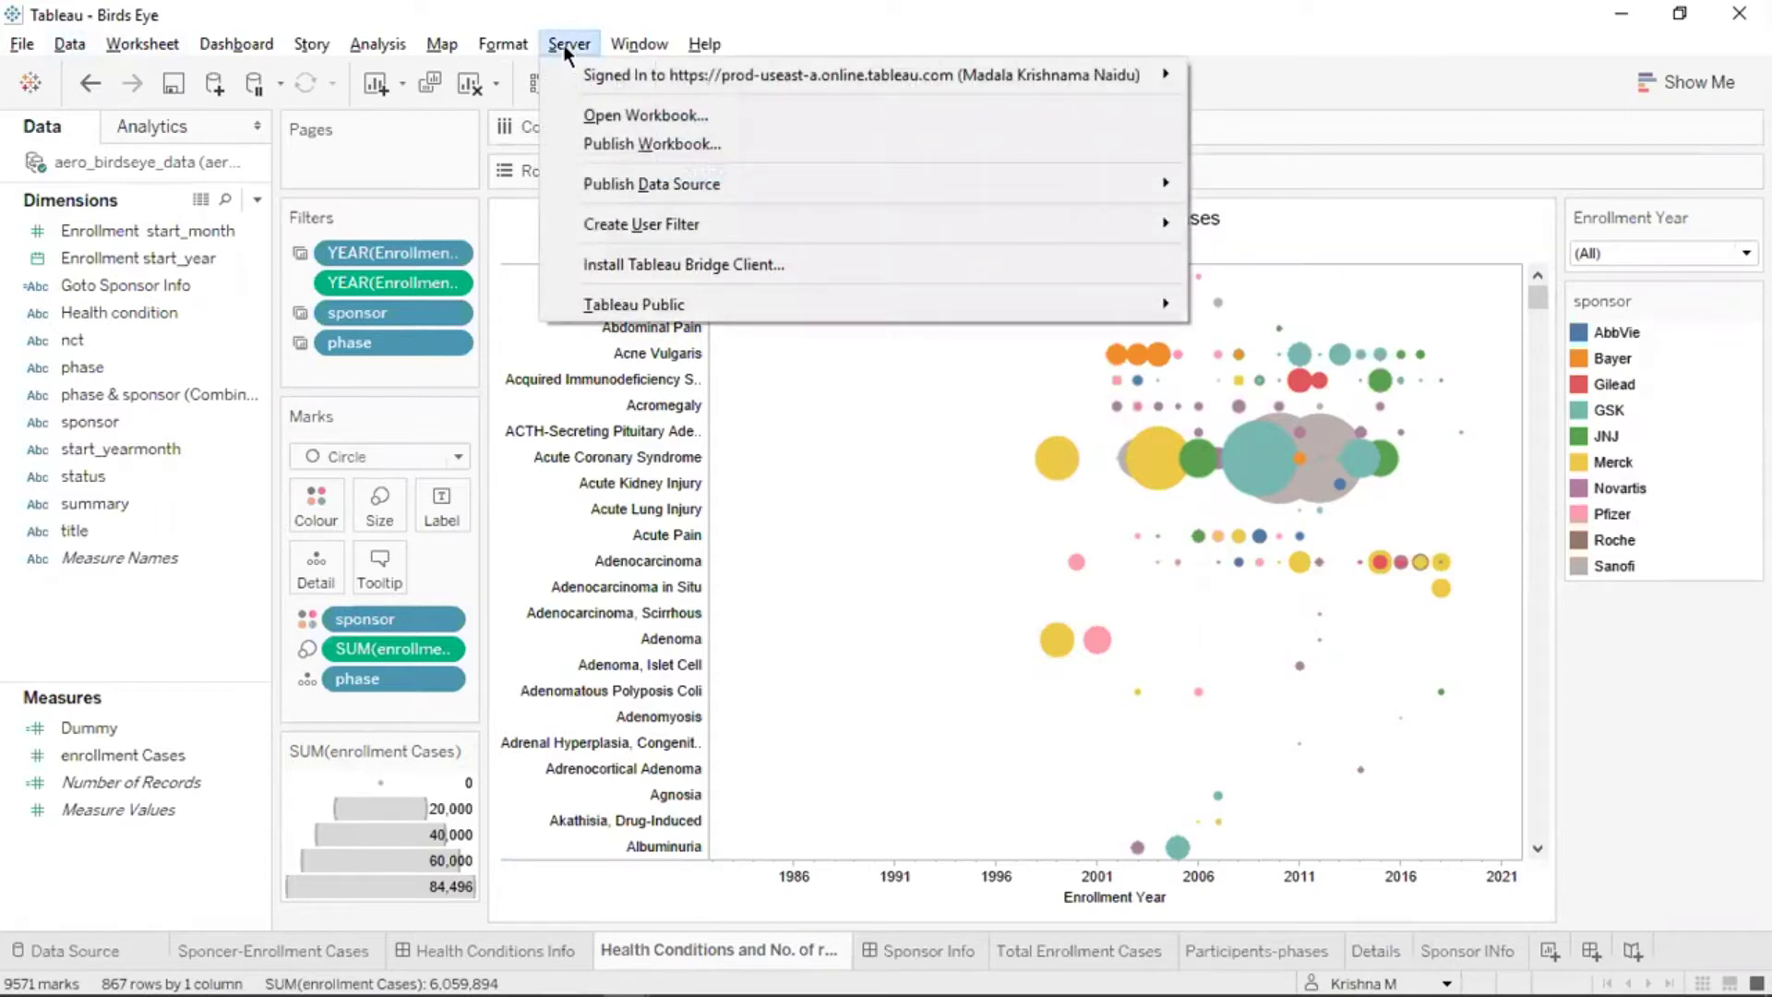
{"action": "left_click", "coordinate": [605, 153]}
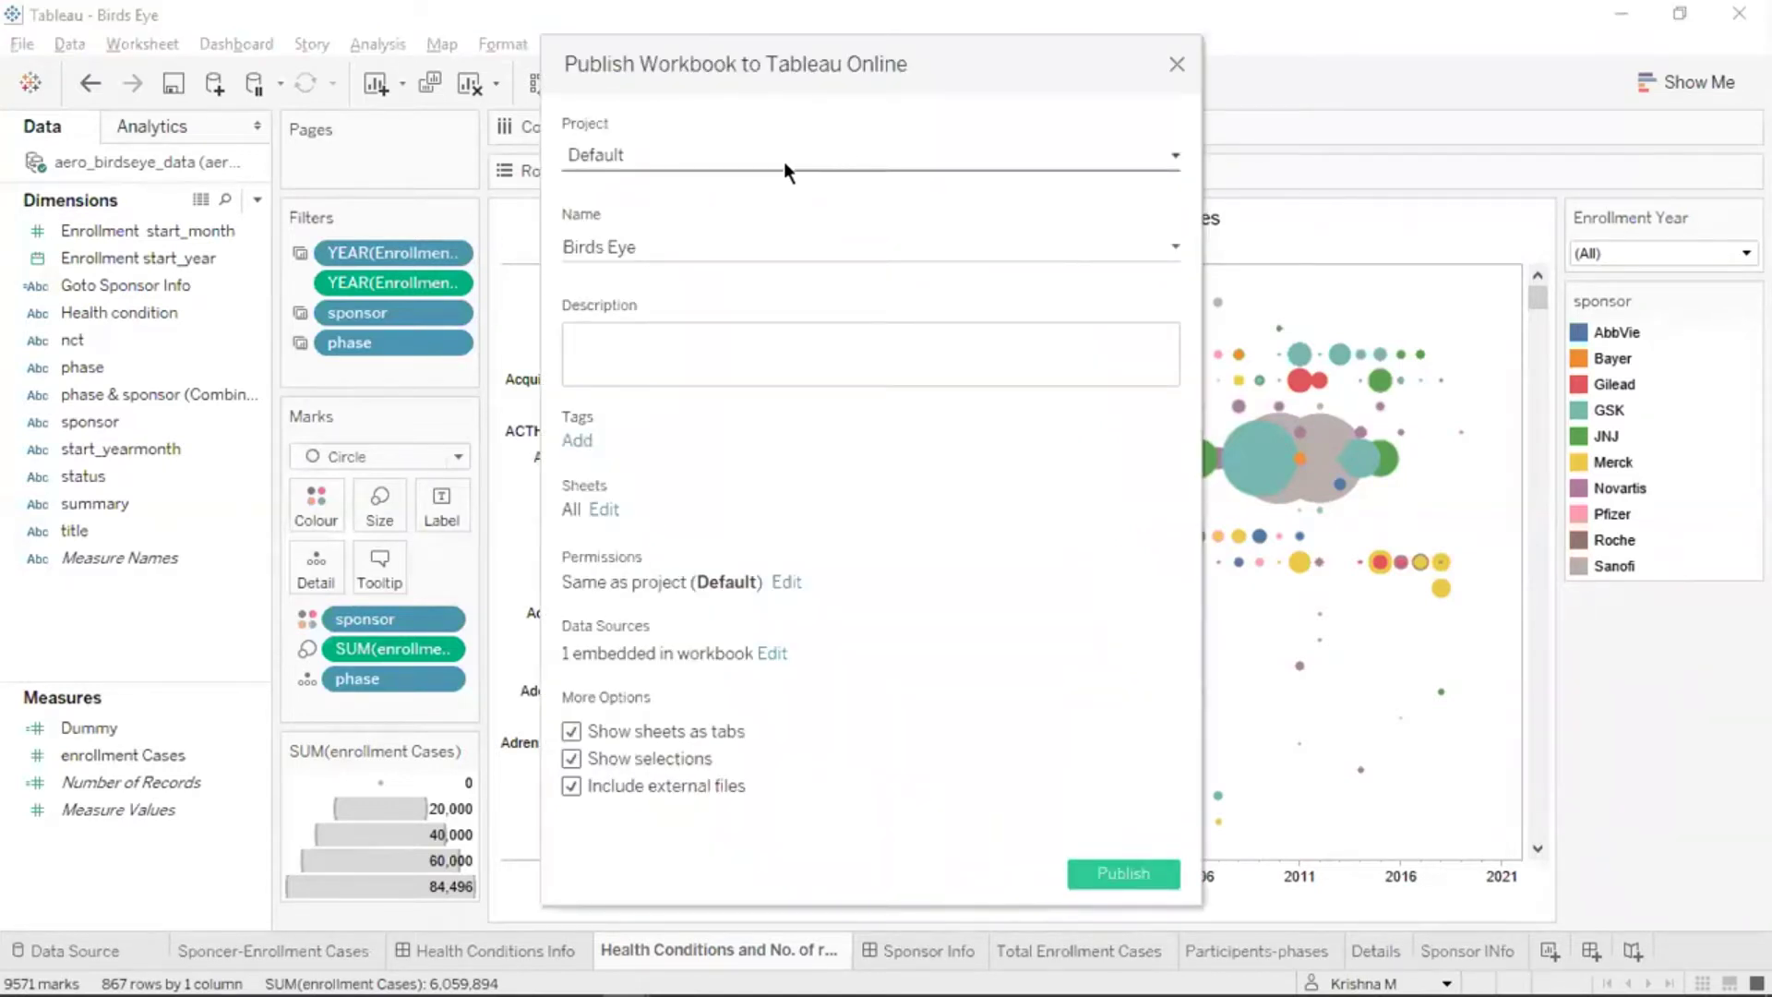
{"action": "left_click", "coordinate": [689, 153]}
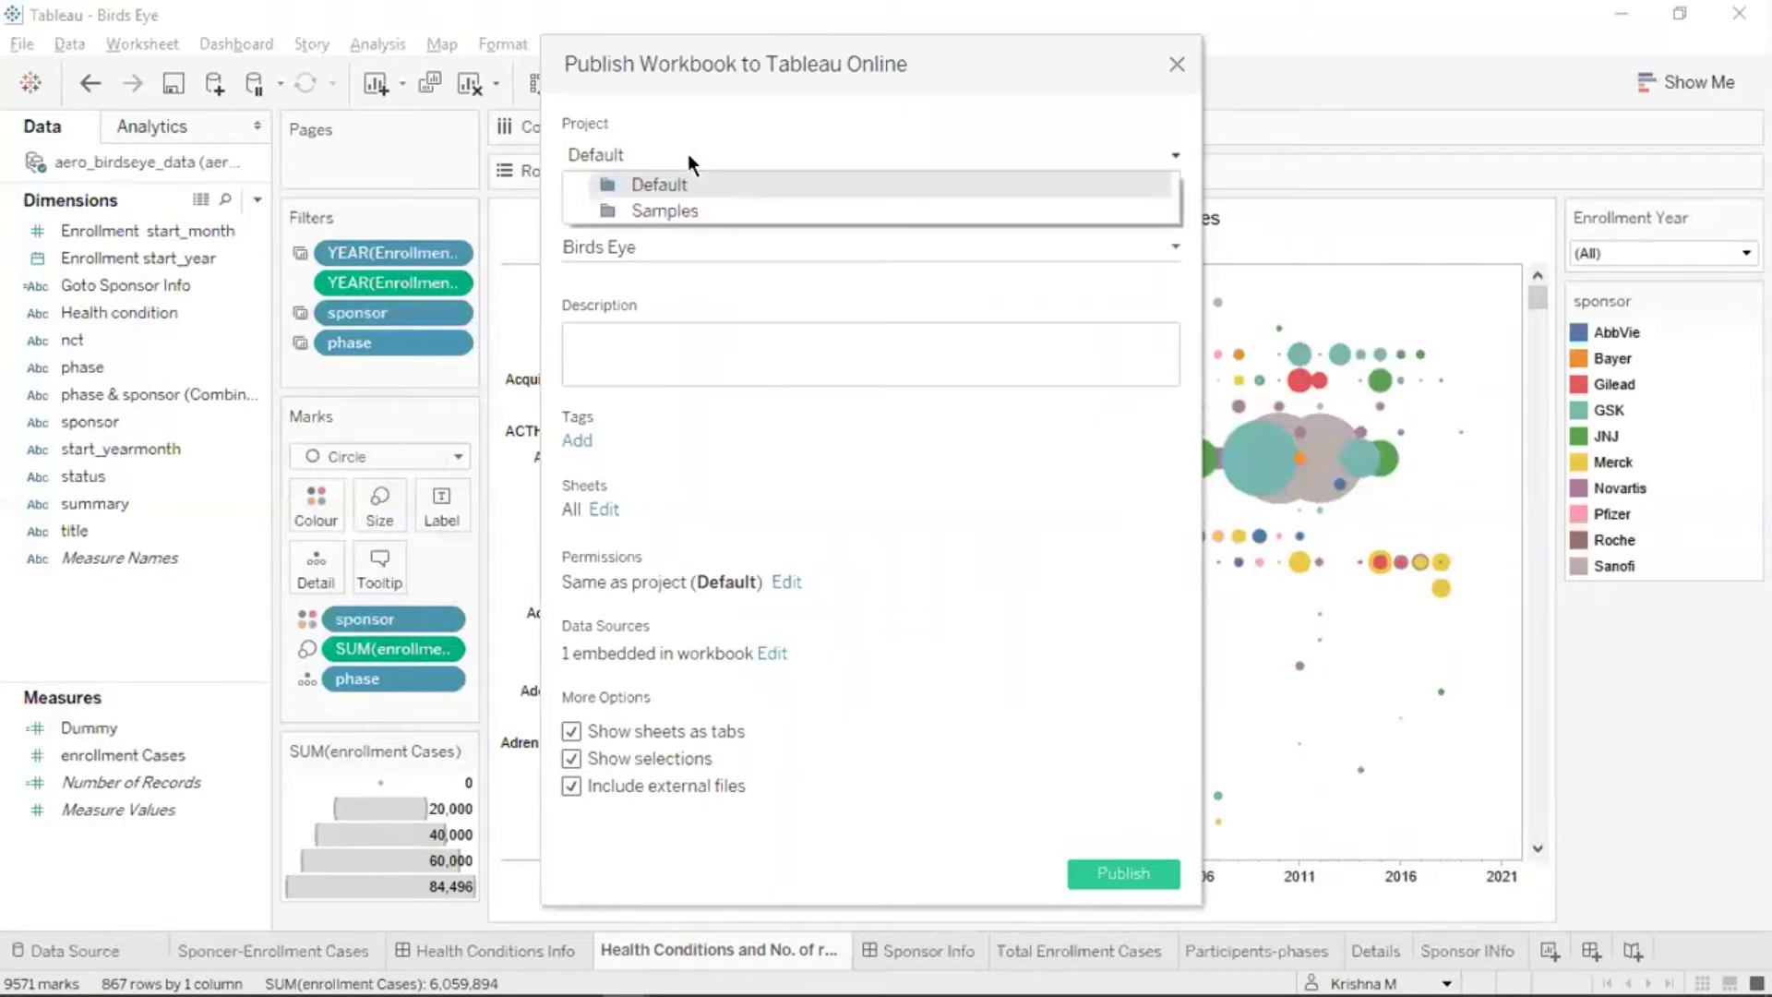
{"action": "left_click", "coordinate": [688, 153]}
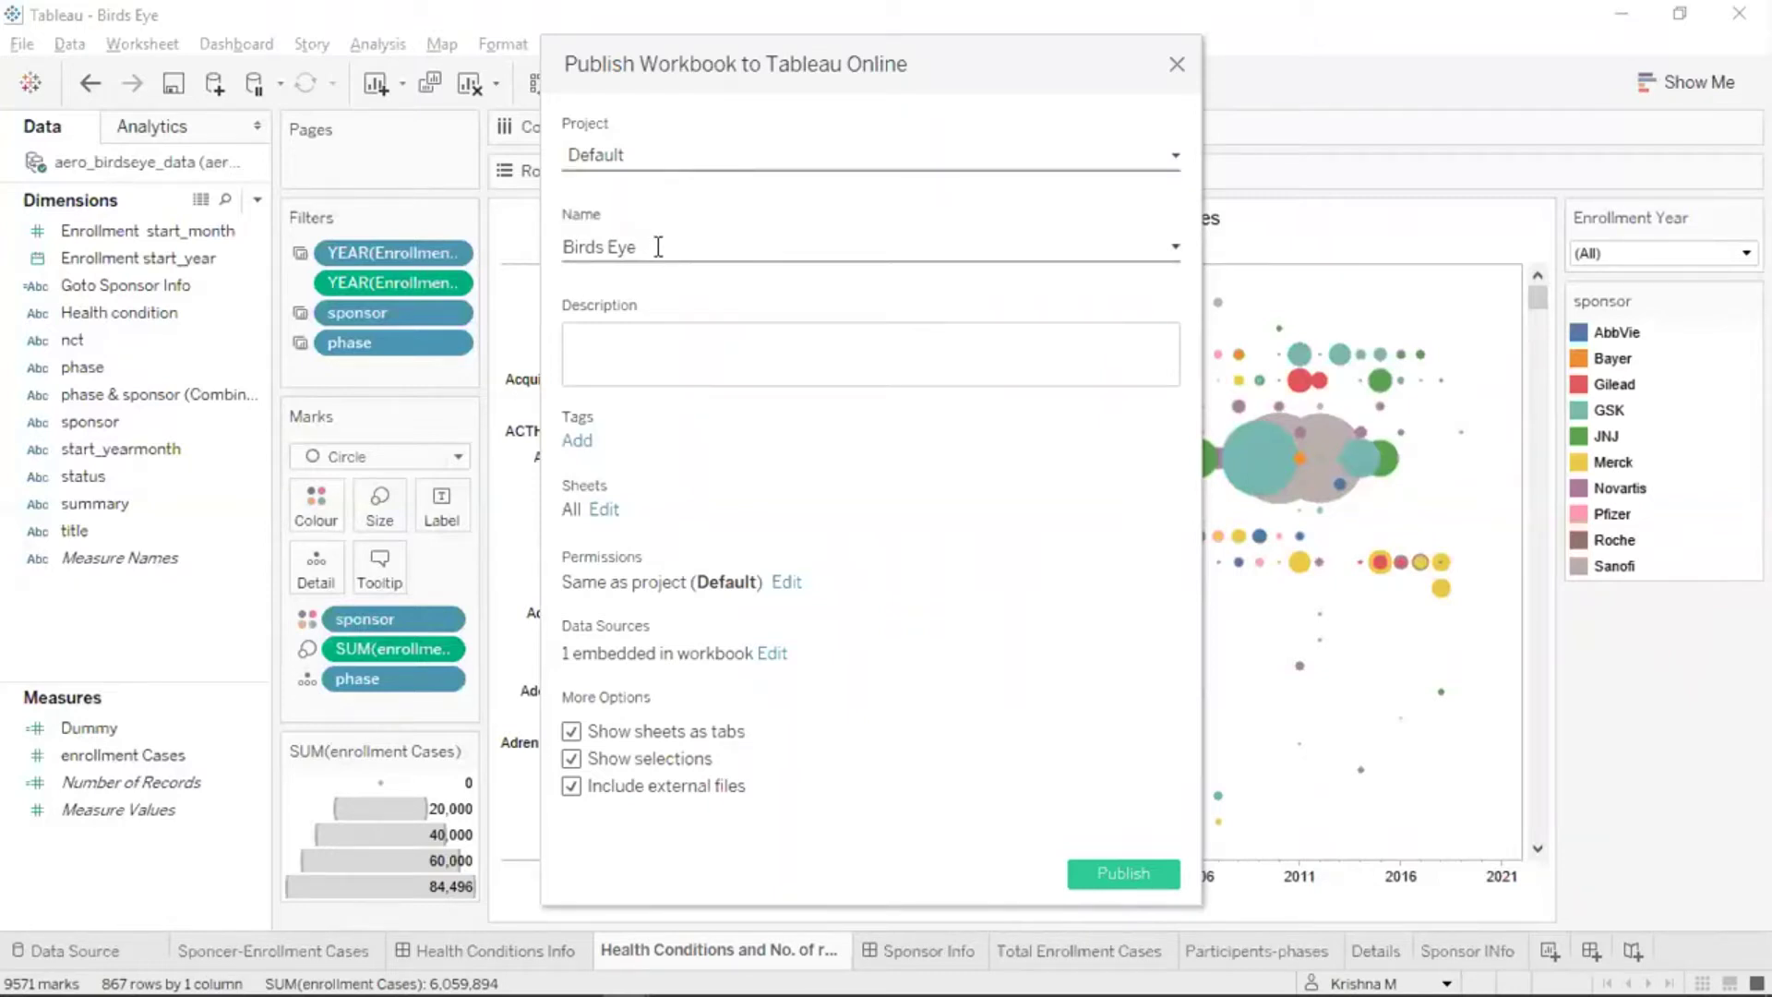
Step: Limit the sheets to only dashboards and publish the Birds Eye workbook
{"action": "left_click", "coordinate": [605, 512]}
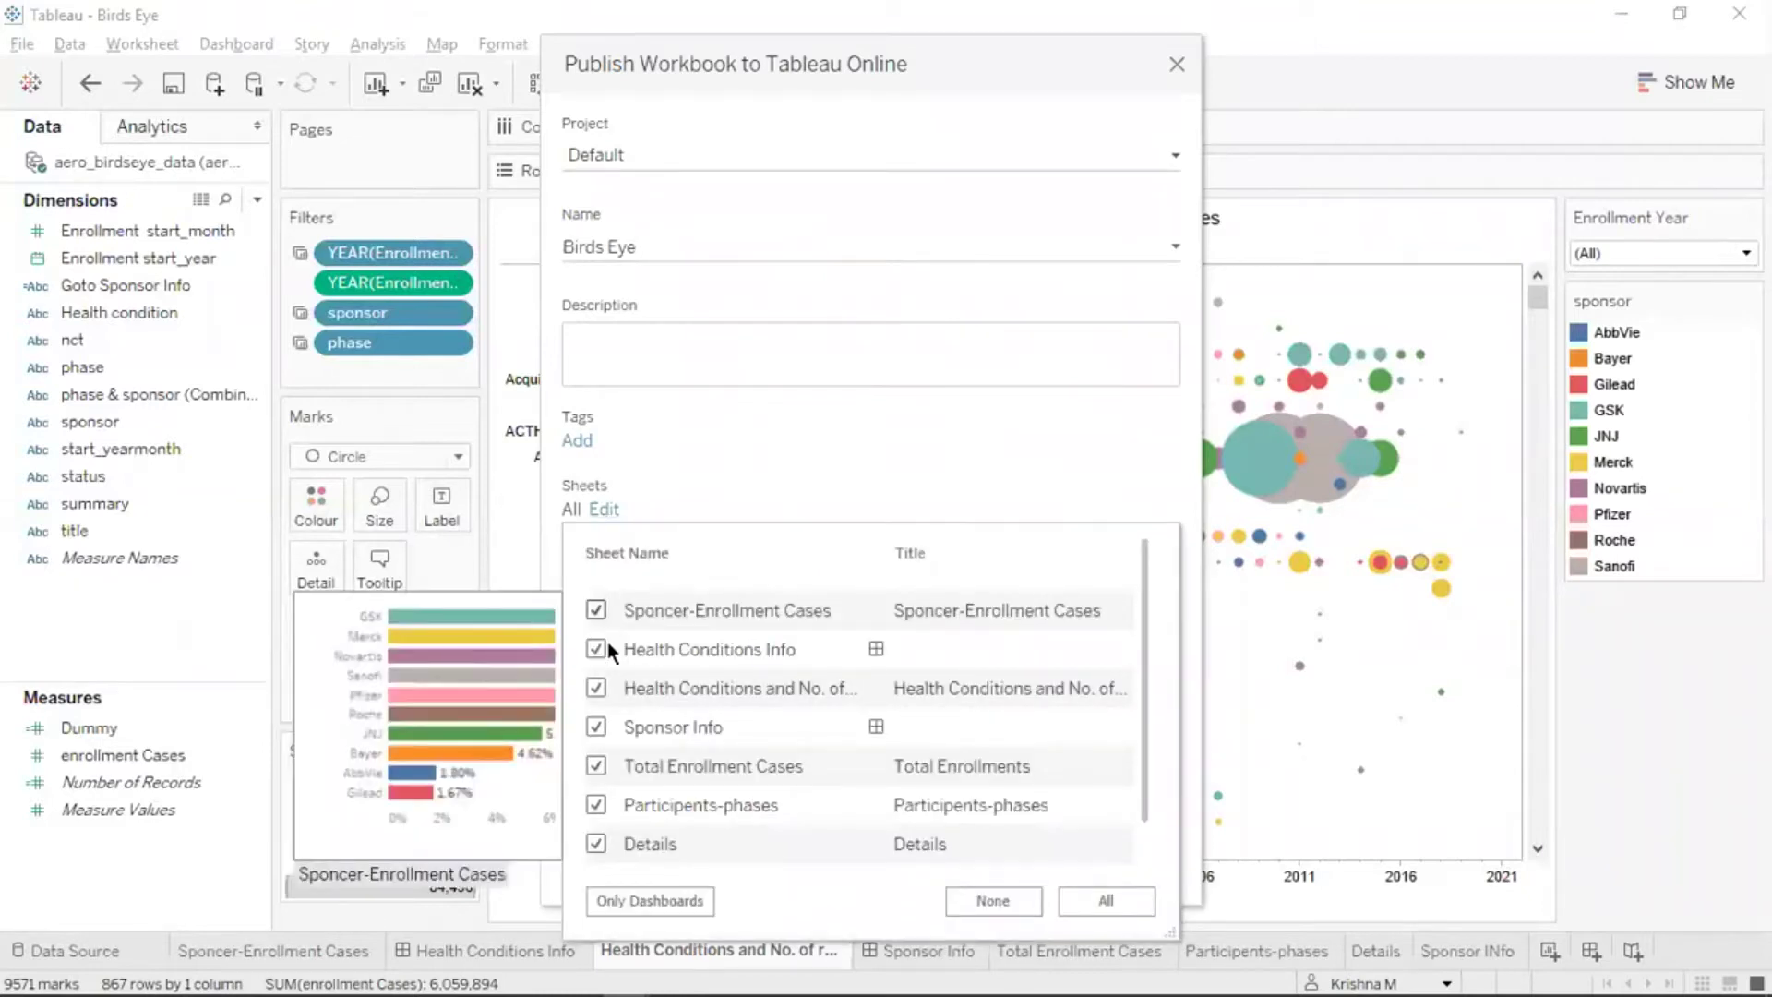
{"action": "left_click", "coordinate": [651, 901]}
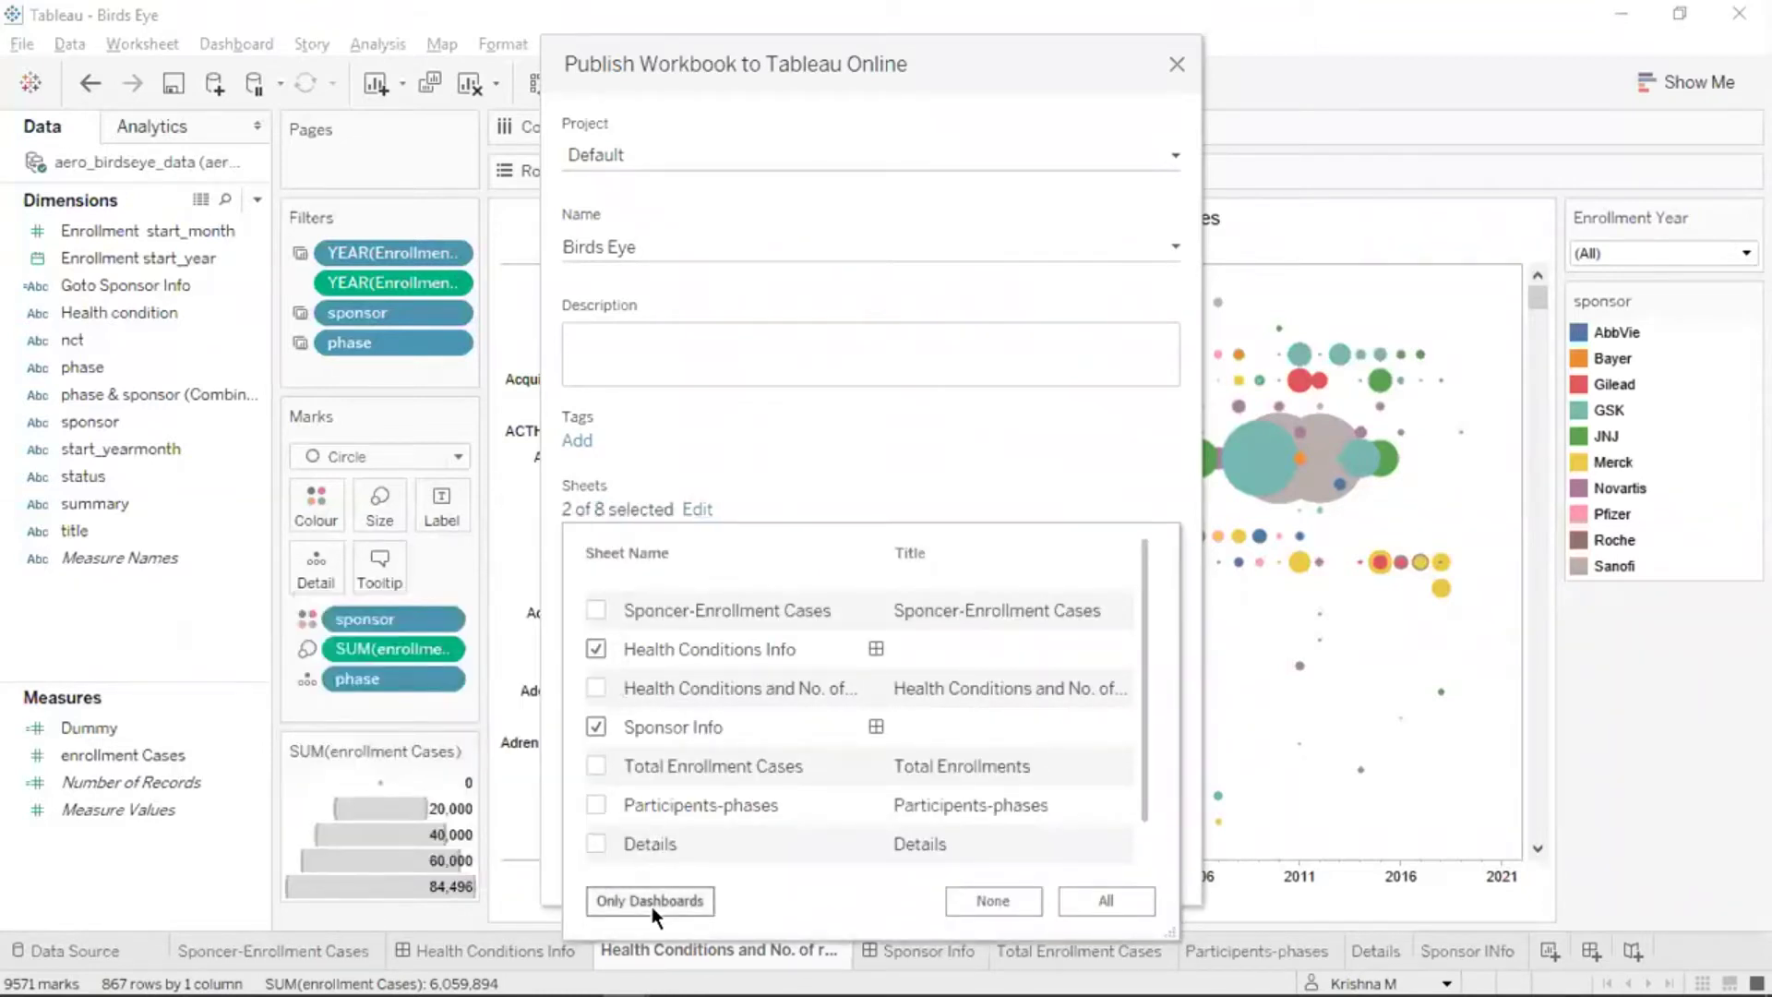
{"action": "left_click", "coordinate": [973, 445]}
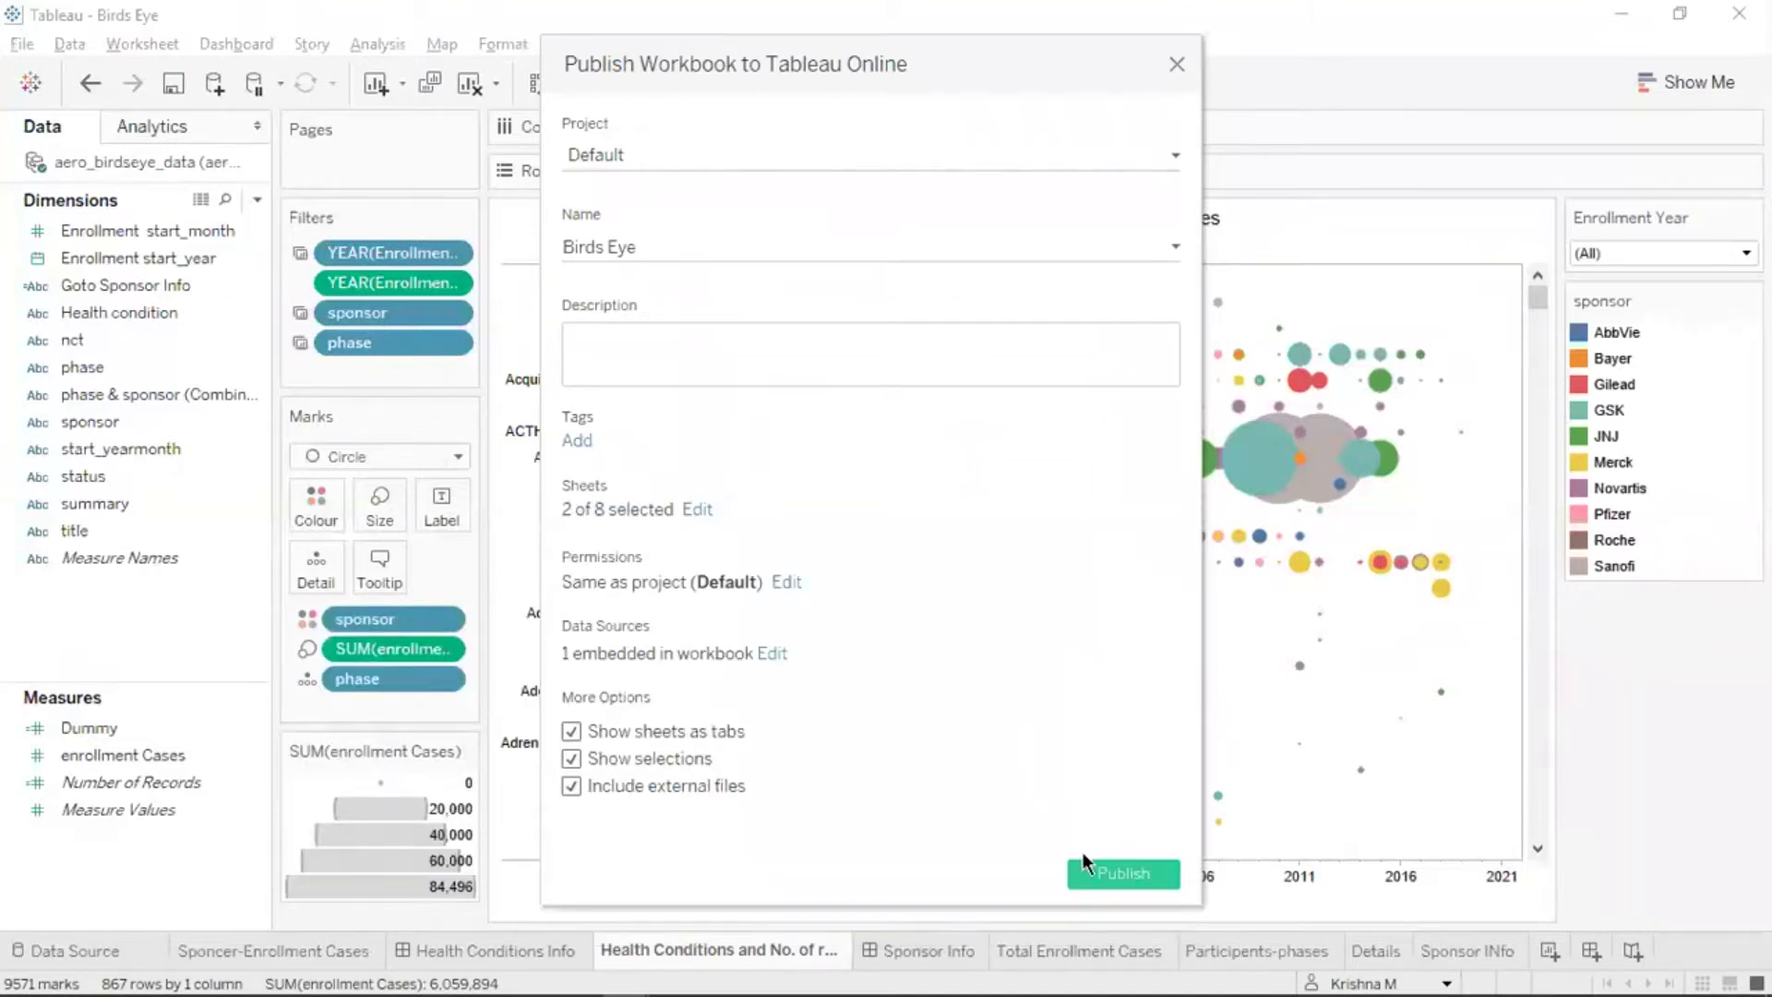
{"action": "left_click", "coordinate": [1109, 868]}
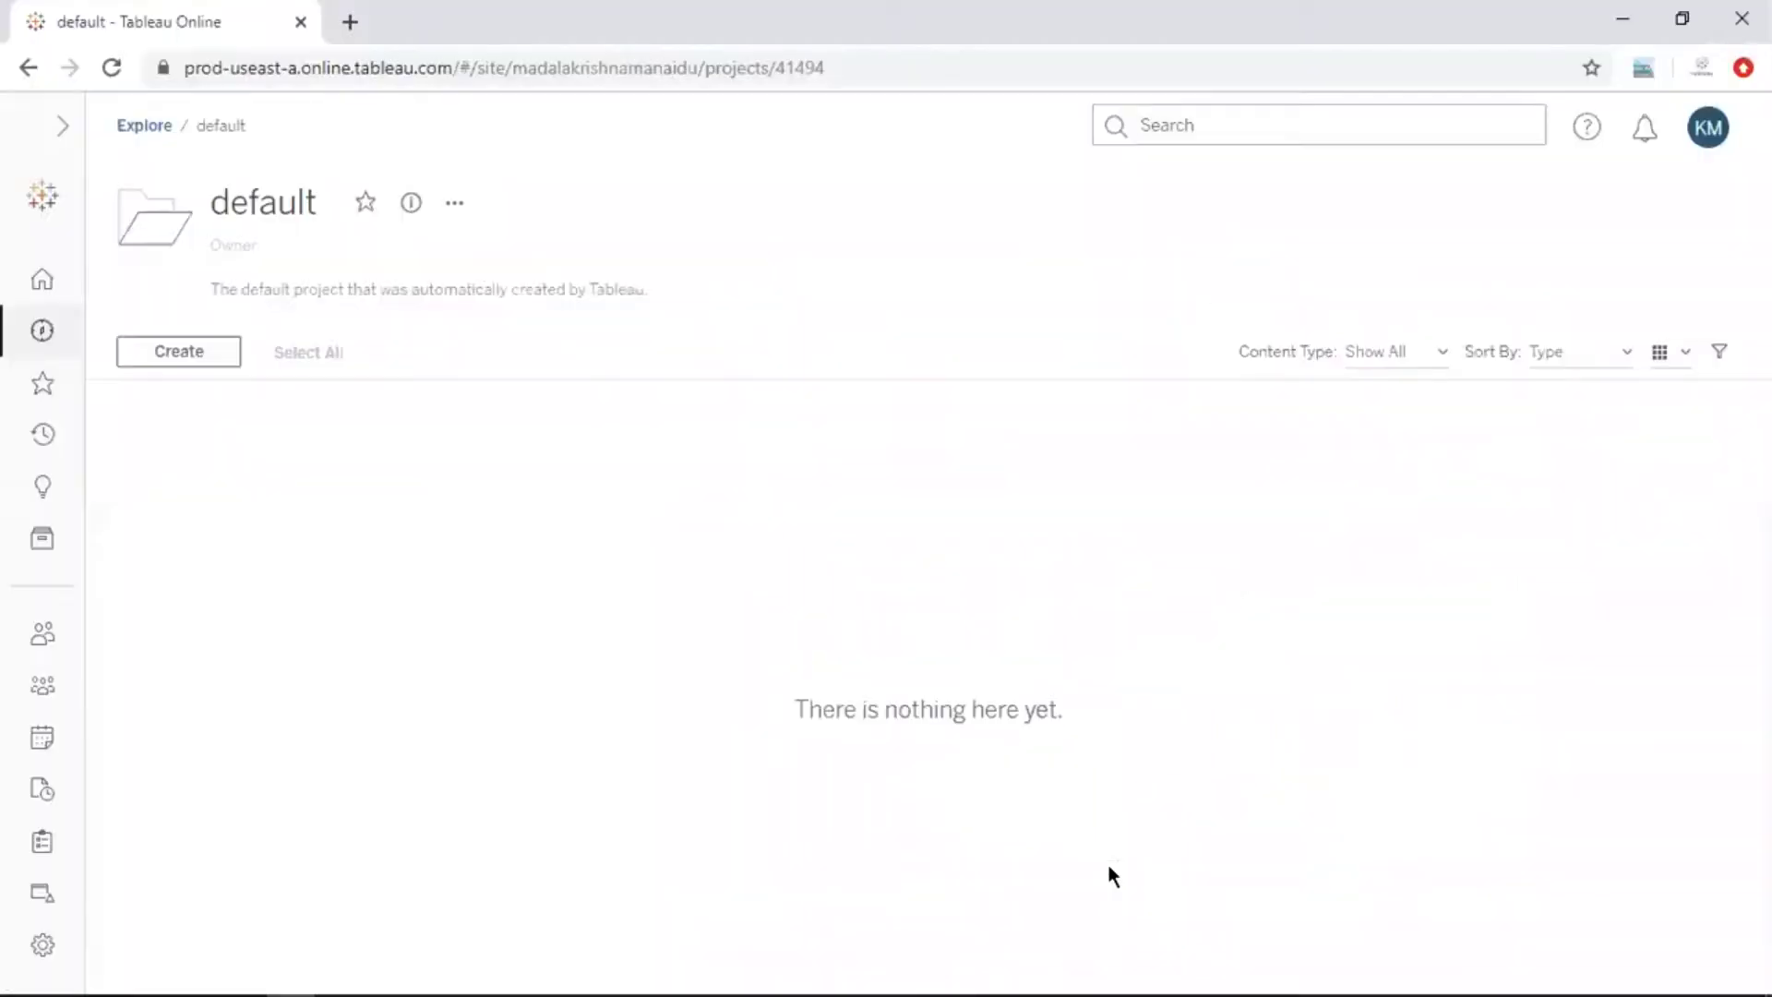
Step: Open the default project from Explore in Tableau Online and refresh its contents
{"action": "left_click", "coordinate": [50, 338]}
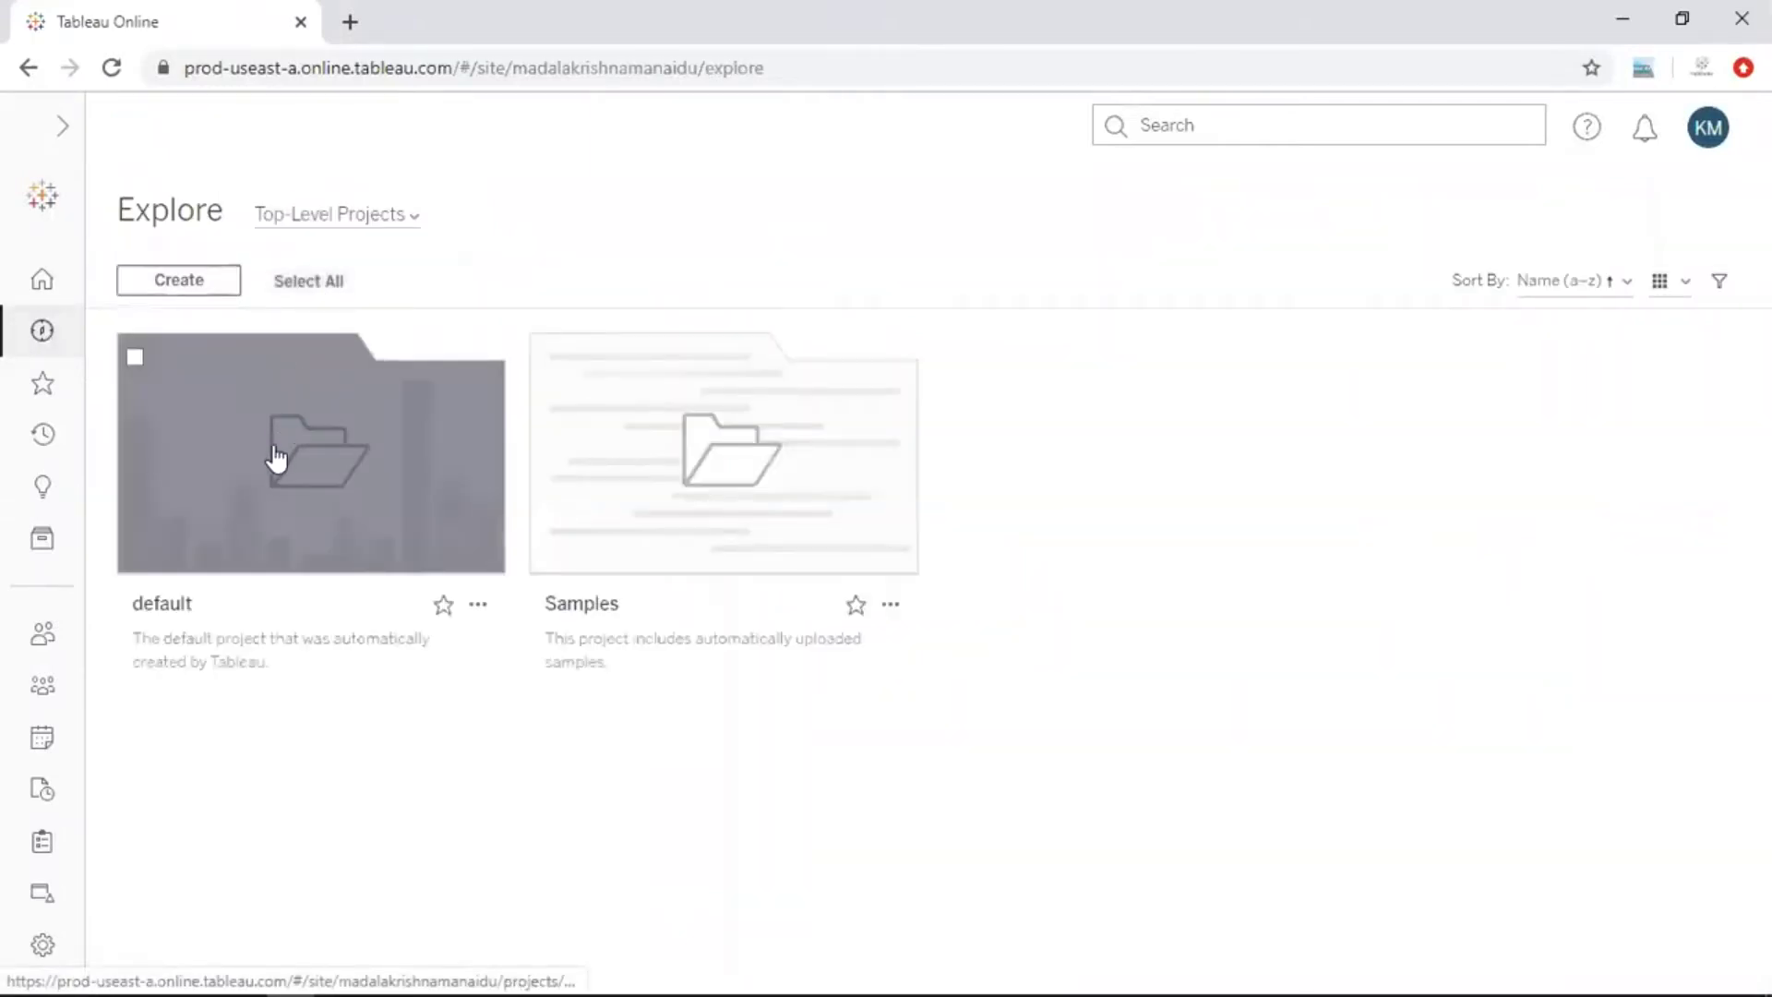
{"action": "left_click", "coordinate": [277, 459]}
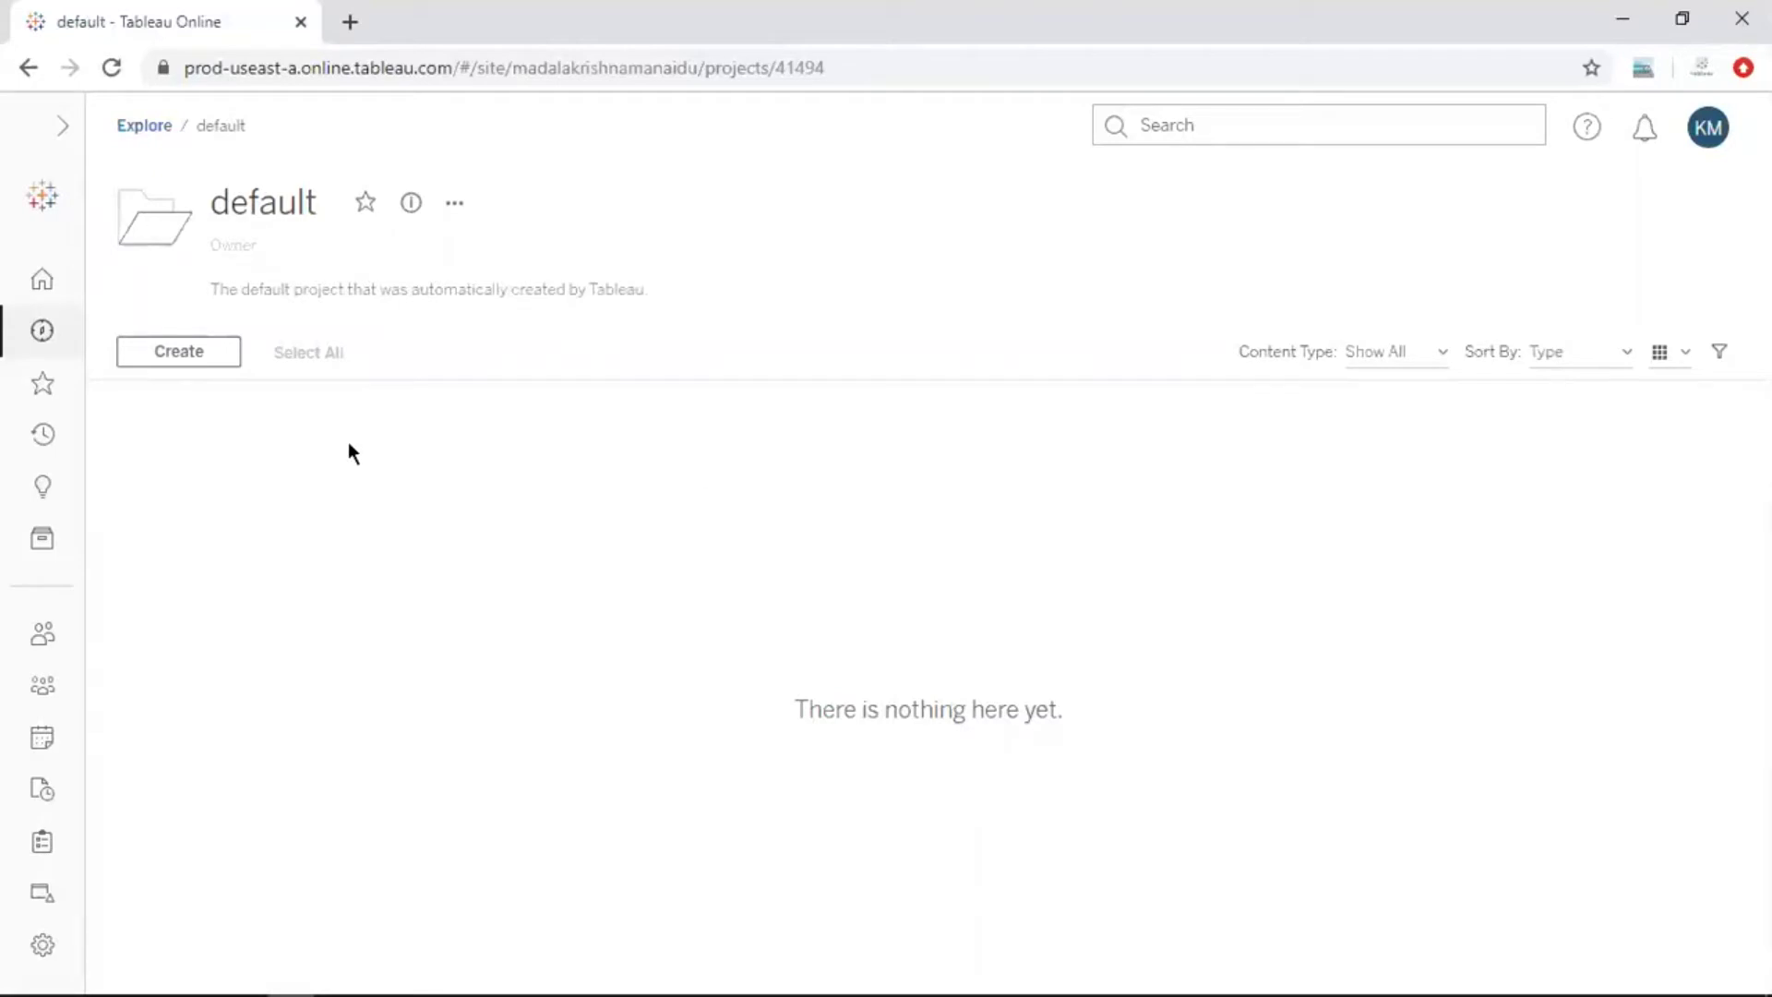
{"action": "left_click", "coordinate": [112, 76]}
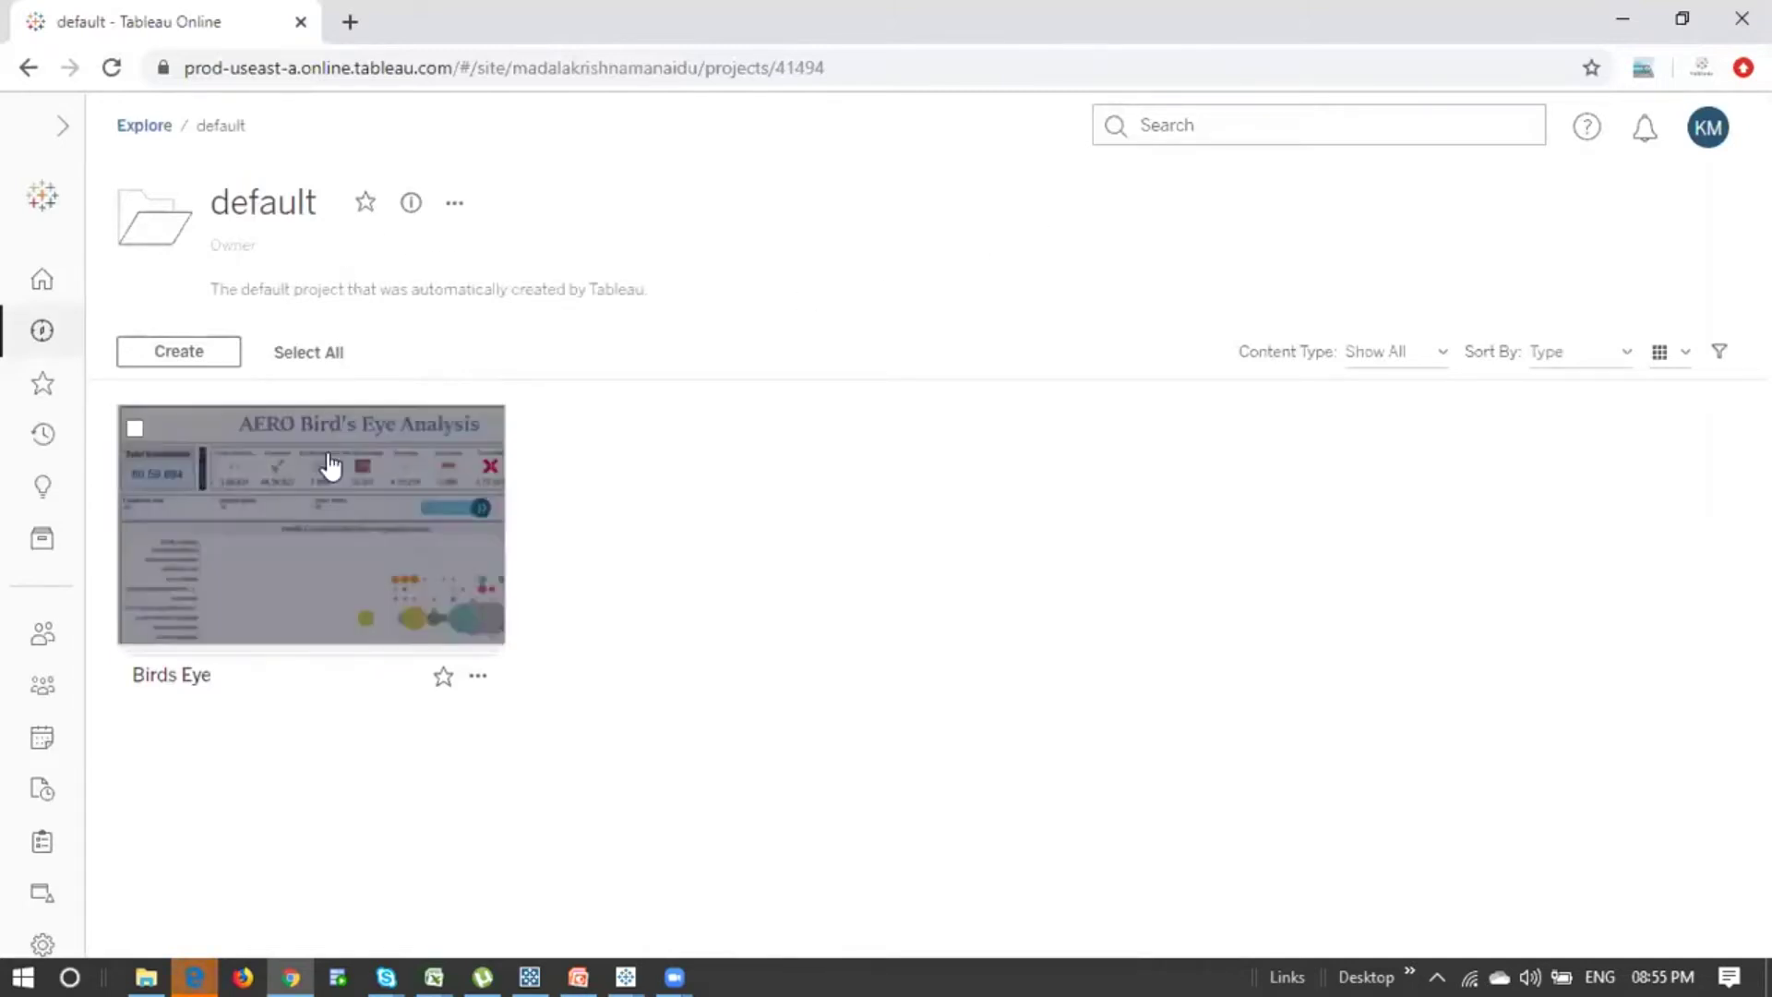
Step: Open the published Birds Eye workbook to review its views and data sources
{"action": "left_click", "coordinate": [311, 533]}
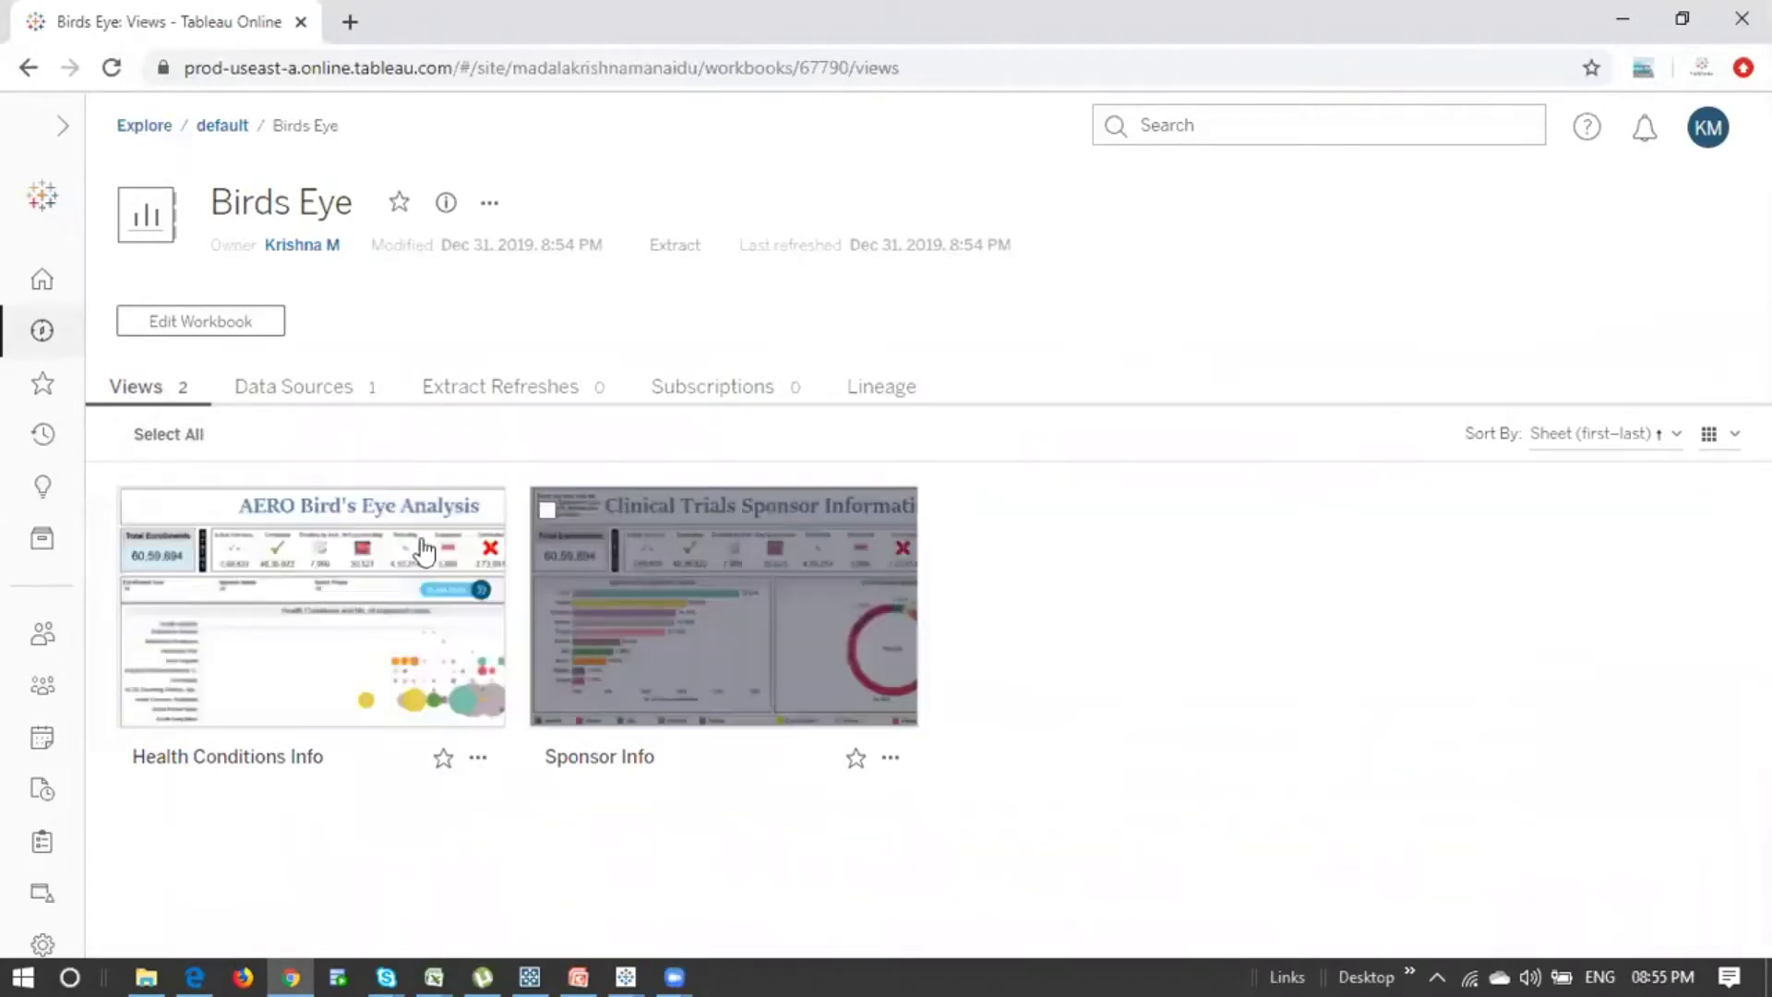
{"action": "mouse_move", "coordinate": [333, 563]}
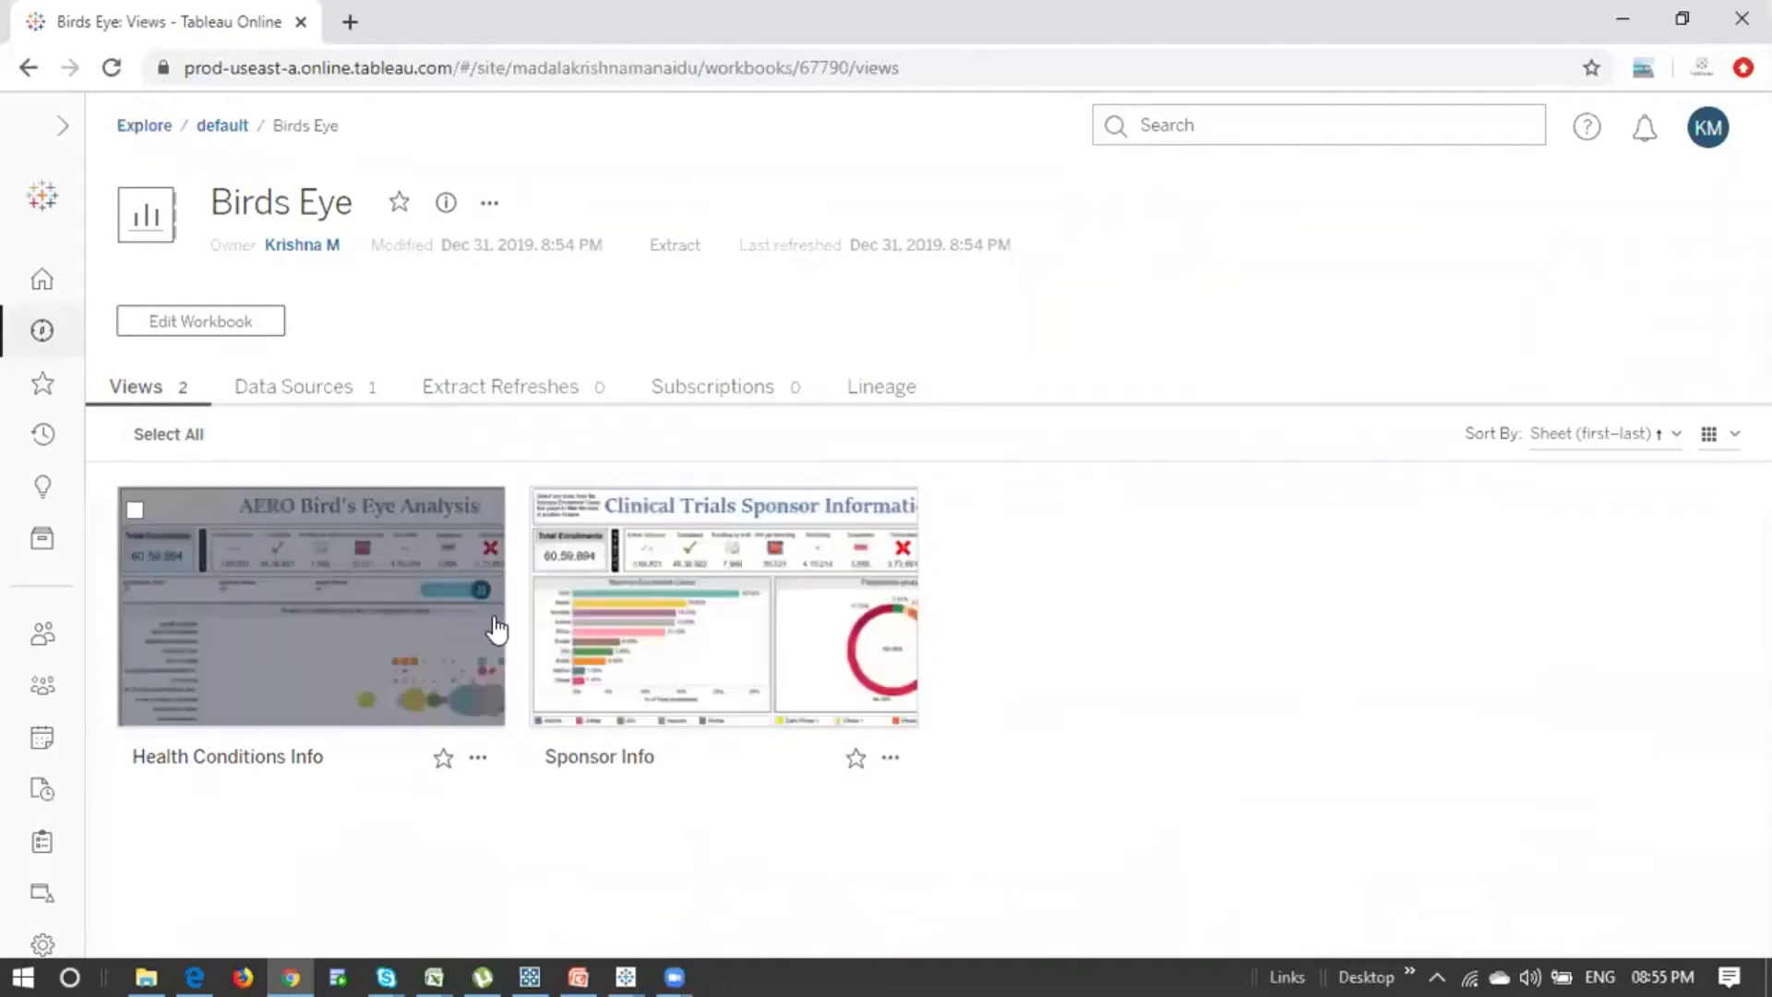
{"action": "left_click", "coordinate": [323, 382]}
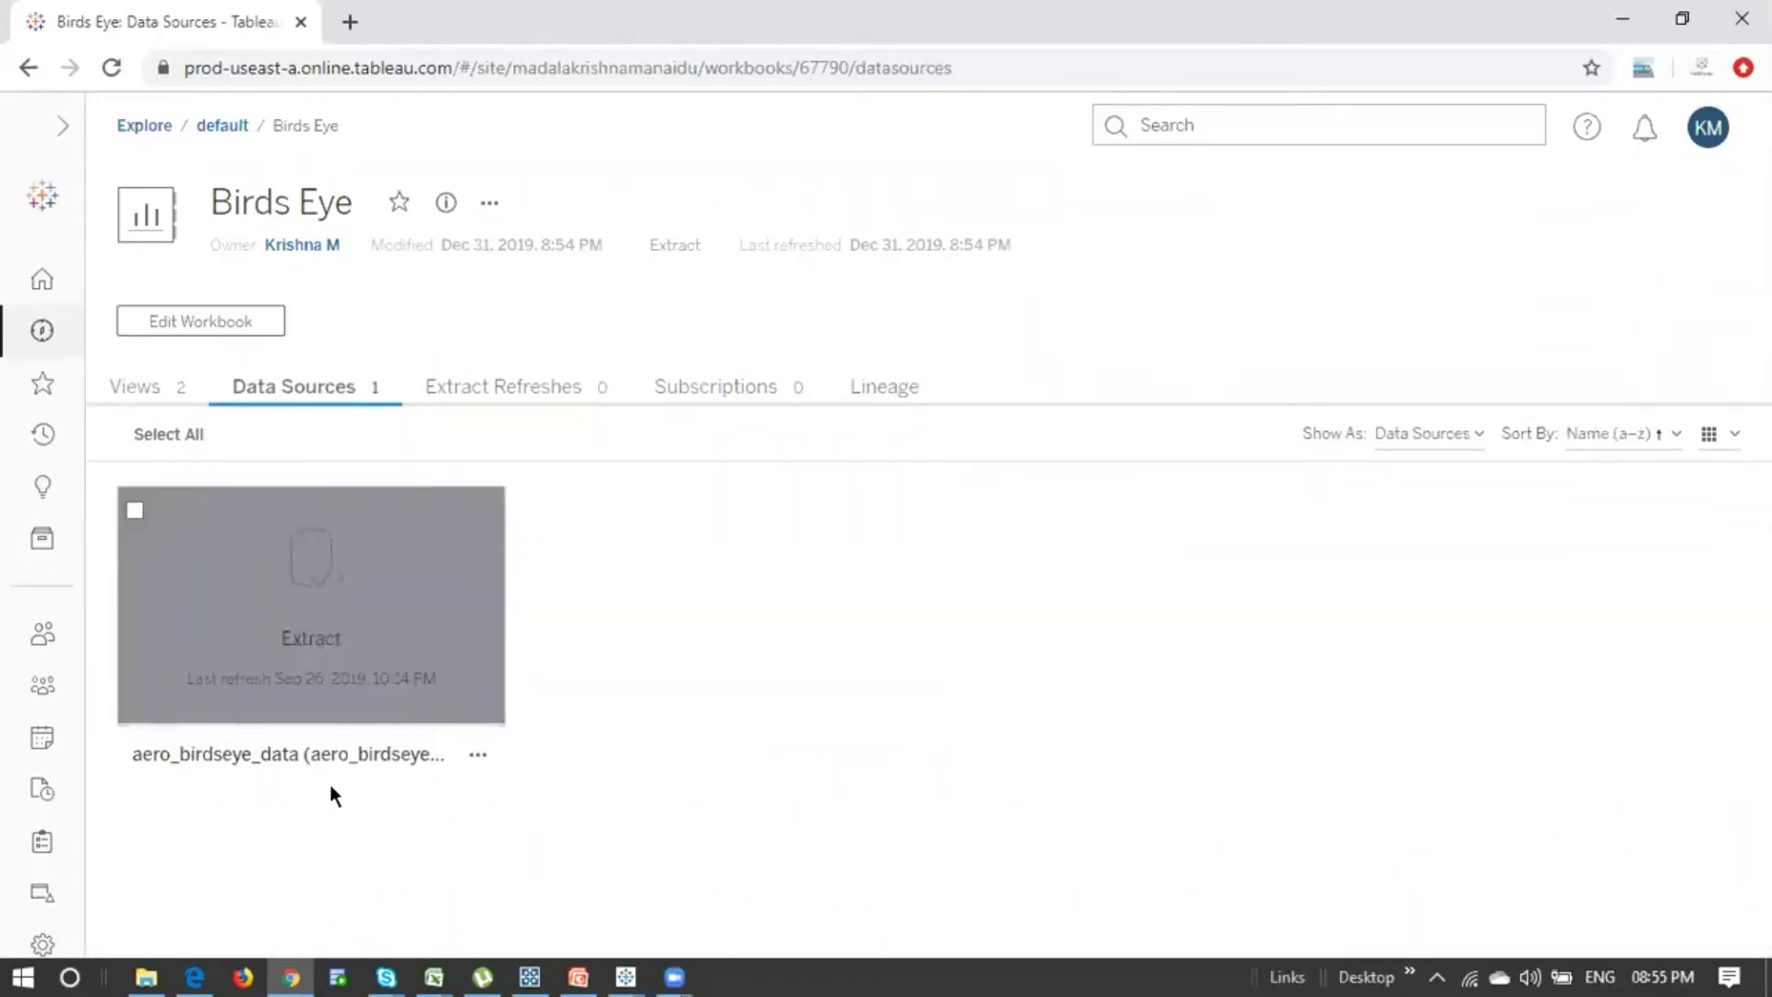
Step: Switch to the Birds Eye workbook in Tableau Desktop and start publishing the aero_birdseye_data data source to Tableau Online
{"action": "left_click", "coordinate": [624, 971]}
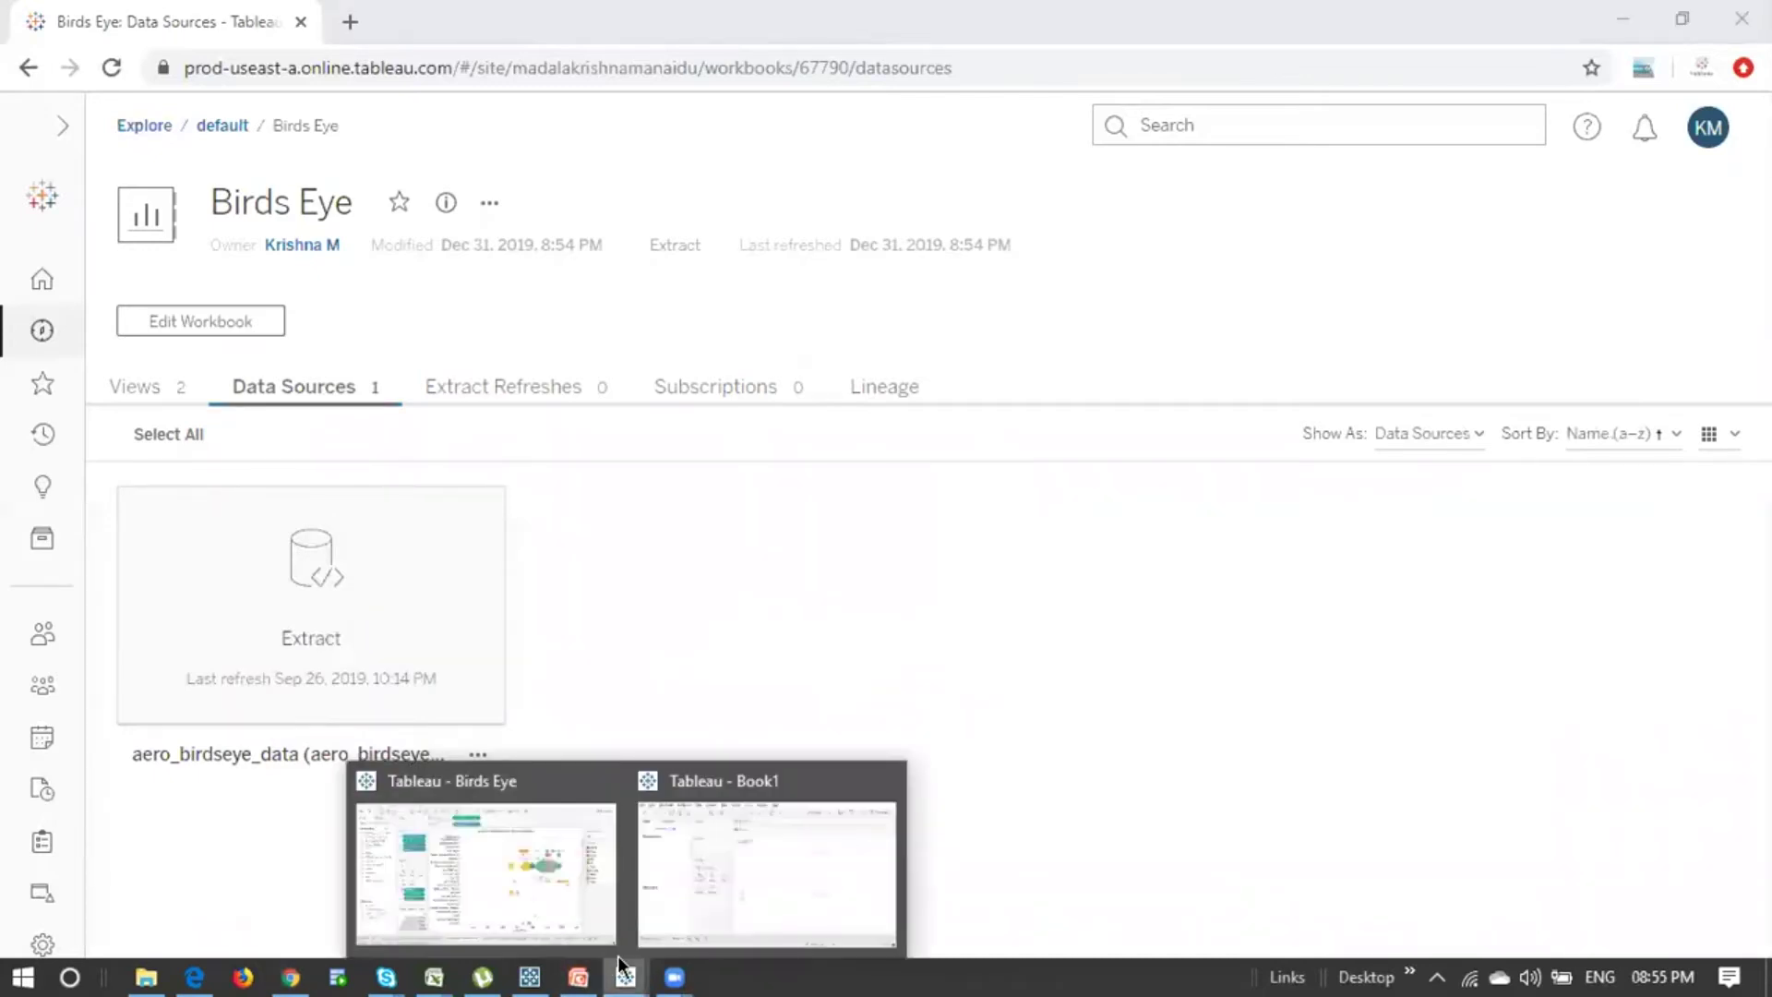
{"action": "left_click", "coordinate": [544, 879]}
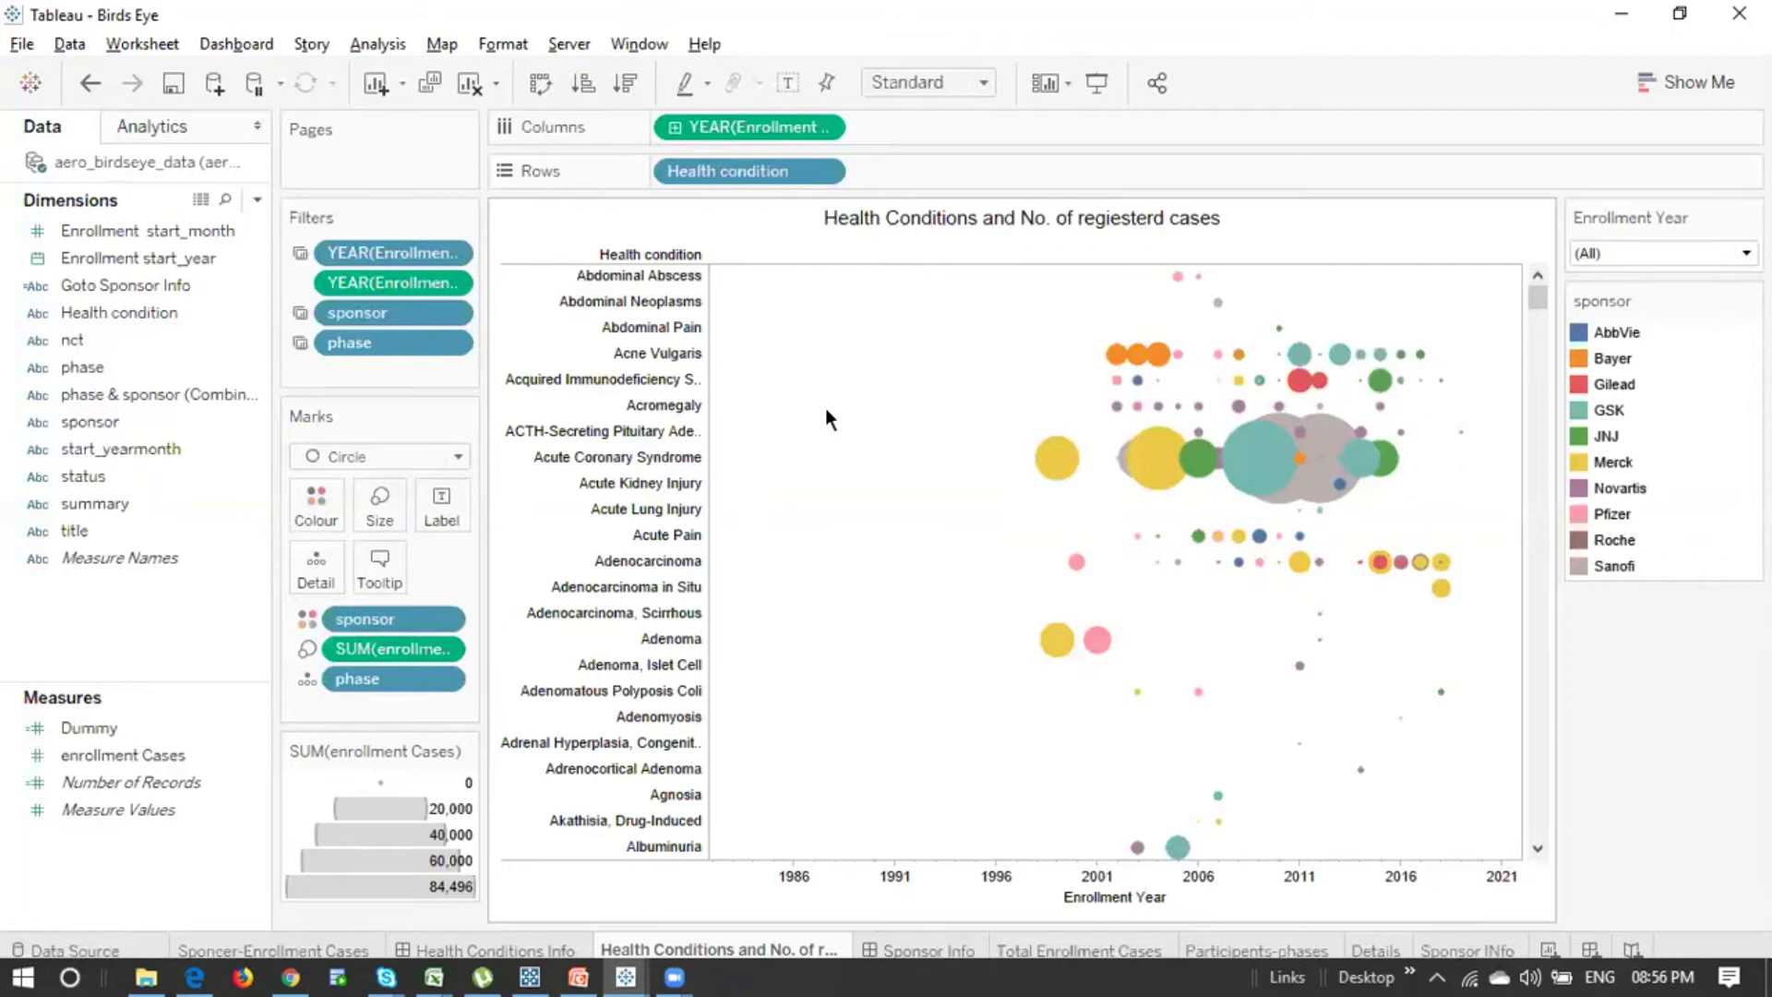
{"action": "left_click", "coordinate": [559, 44]}
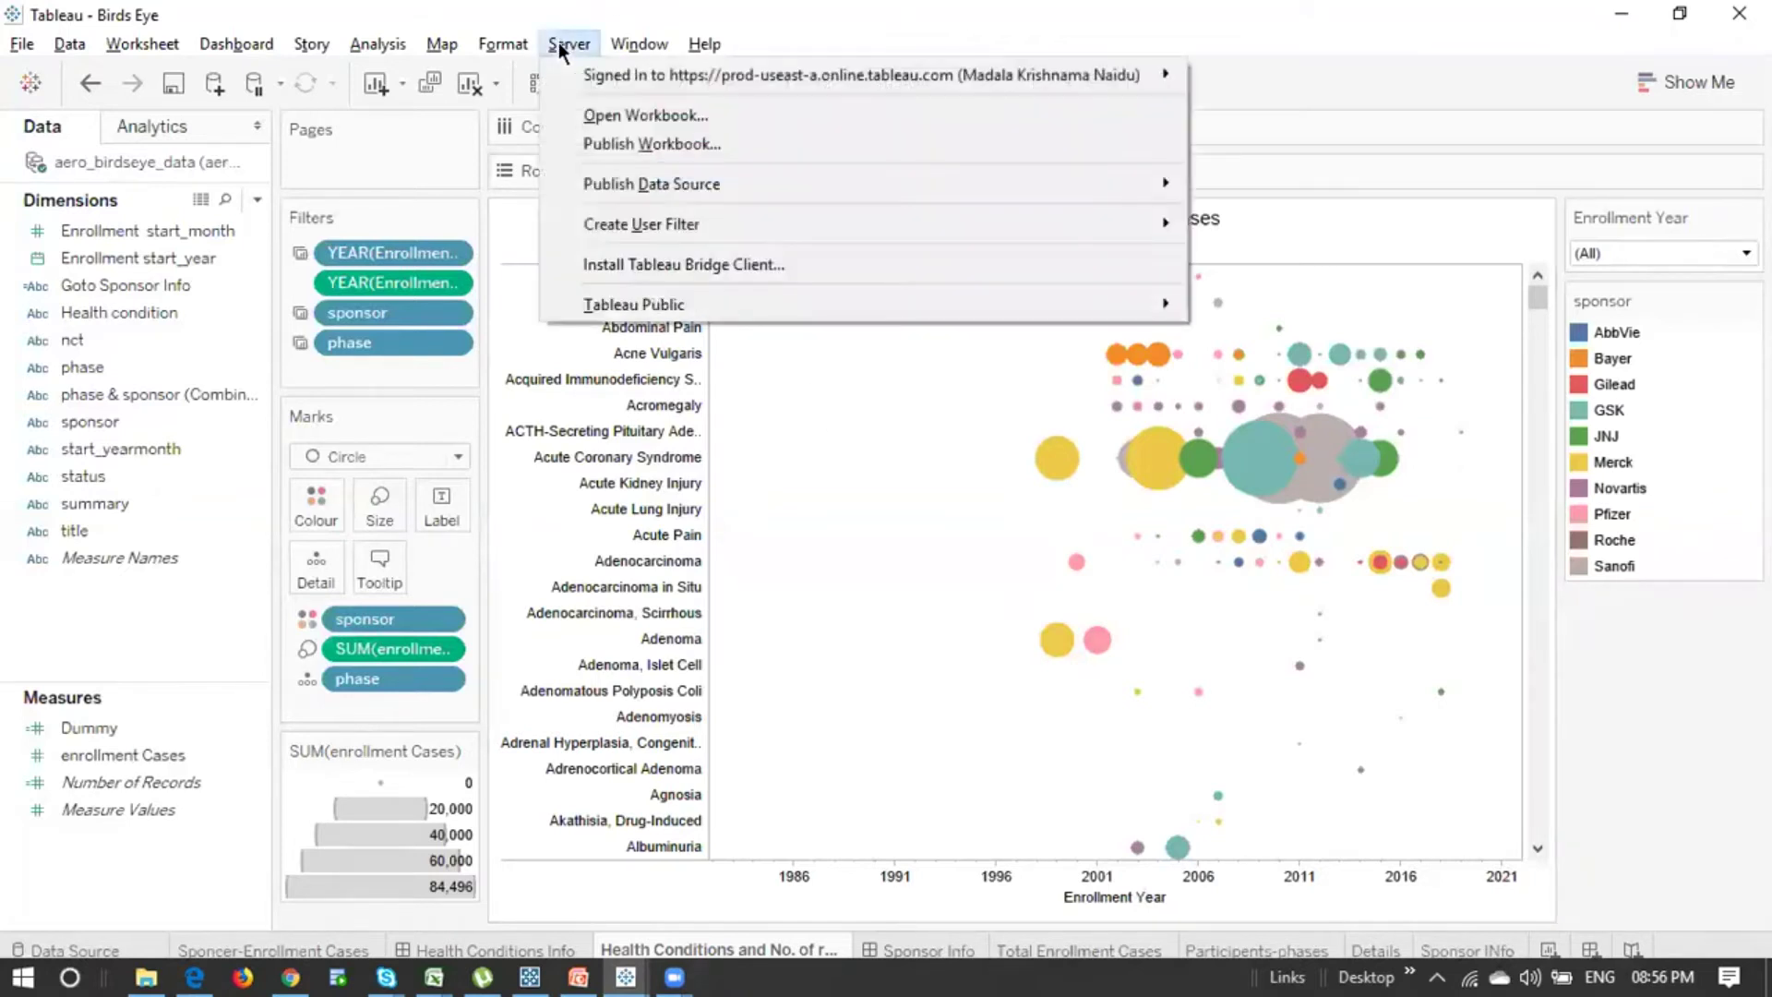
{"action": "mouse_move", "coordinate": [652, 192]}
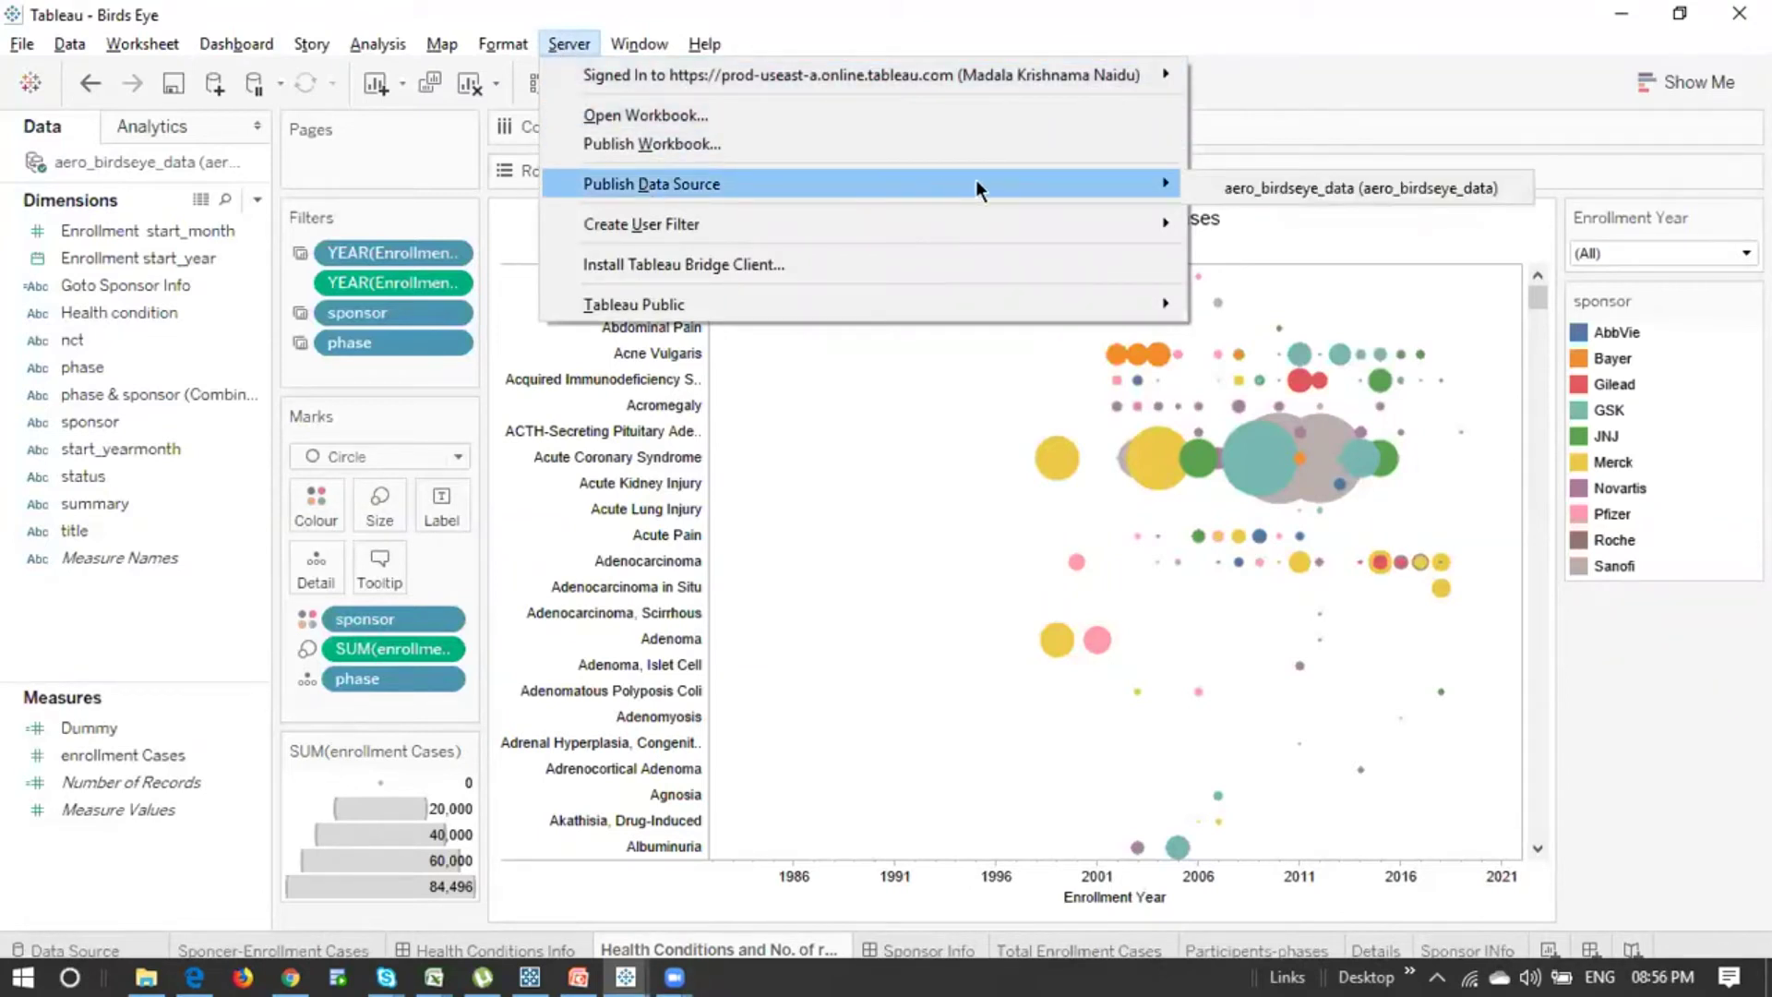
{"action": "left_click", "coordinate": [1257, 189]}
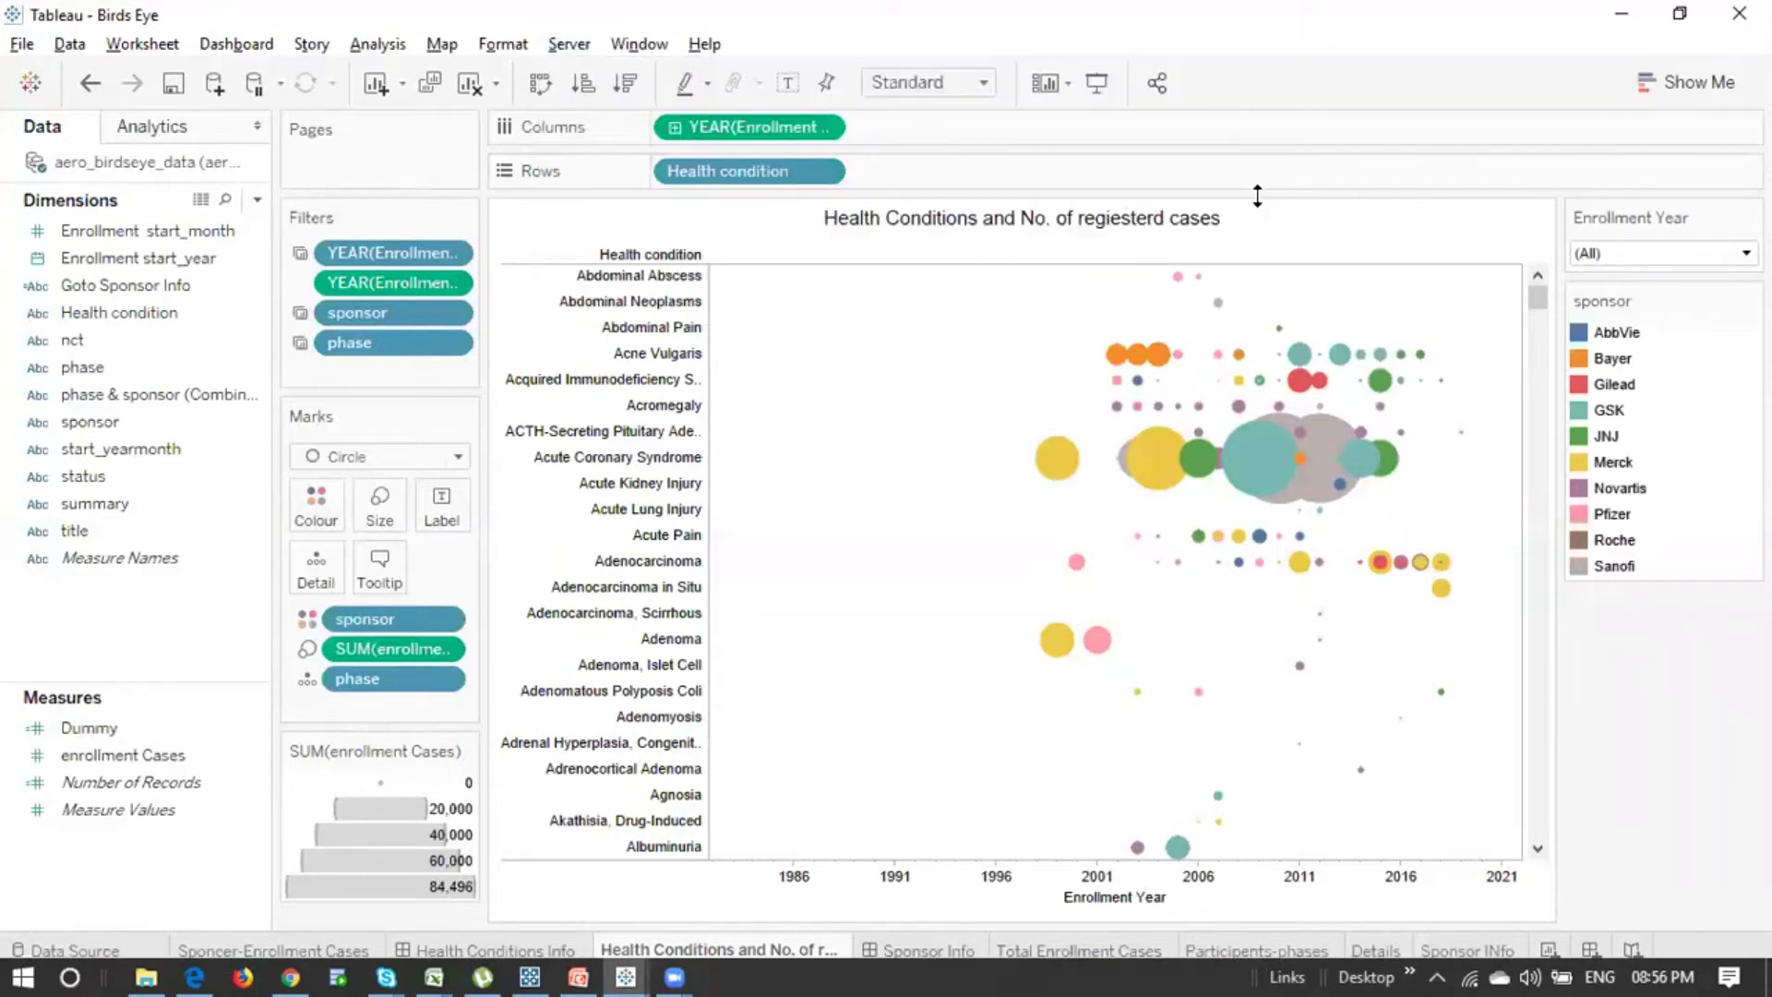
{"action": "mouse_move", "coordinate": [626, 965]}
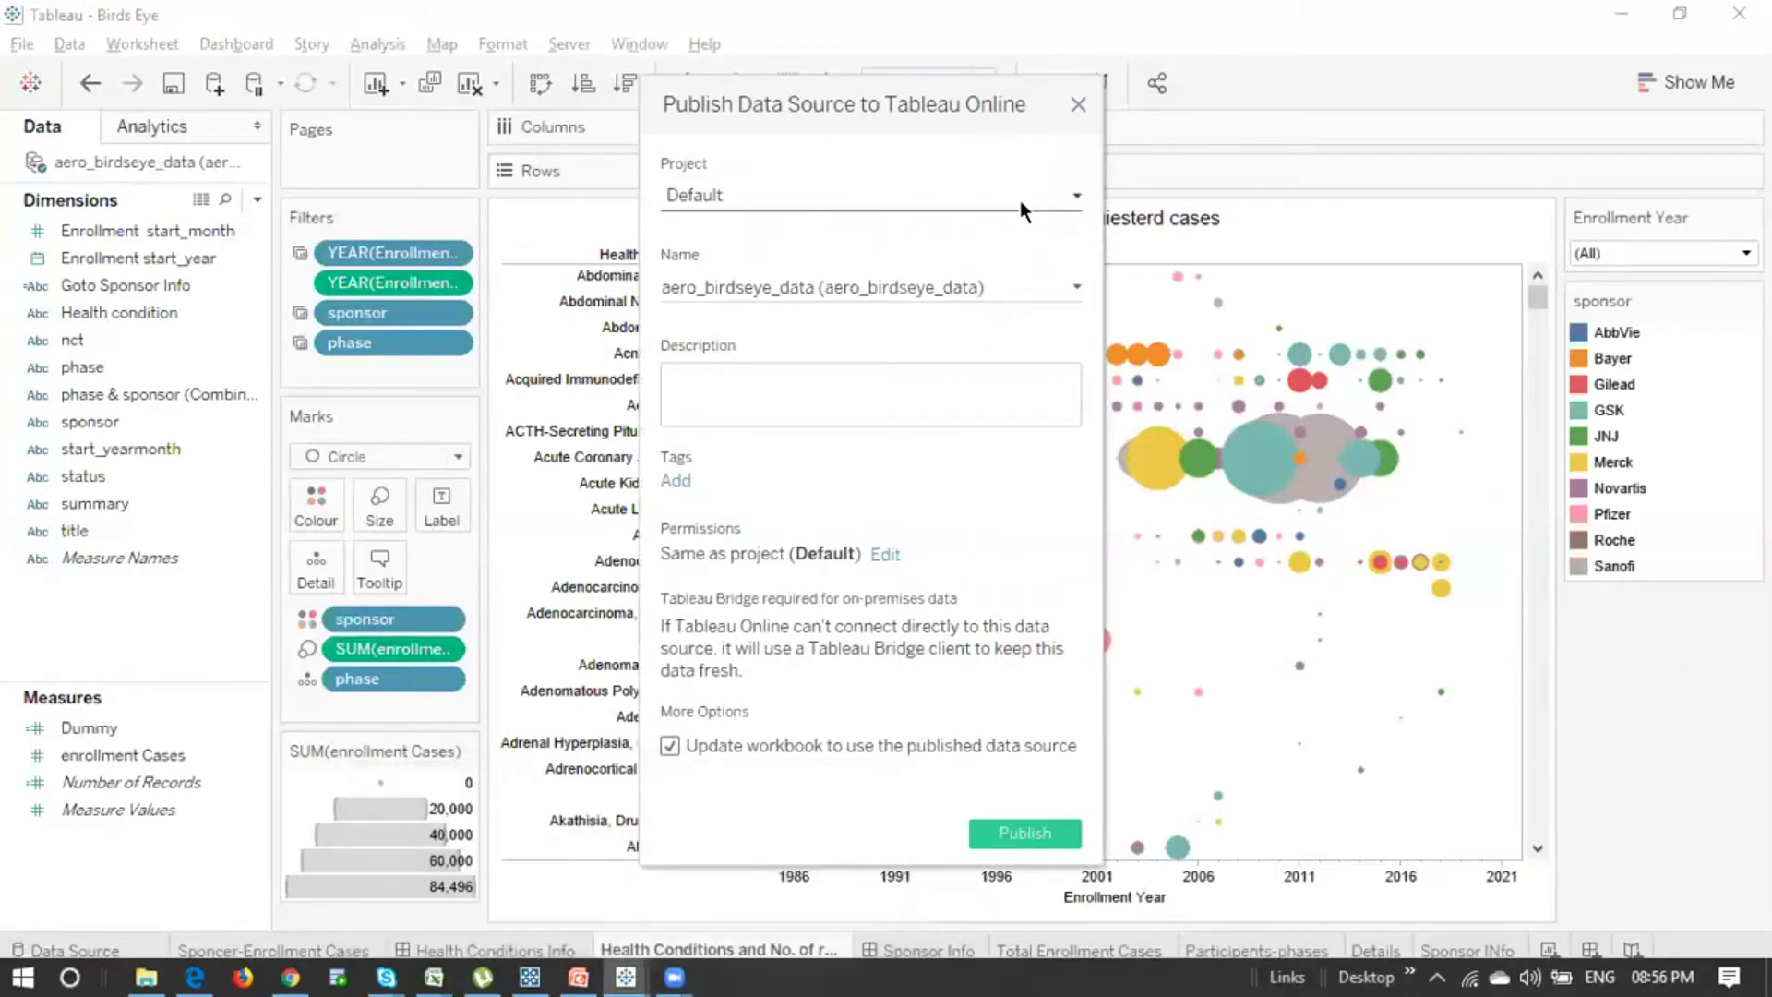
Step: Publish the data source to the Samples project without updating the workbook to use the published data source
{"action": "left_click", "coordinate": [1057, 194]}
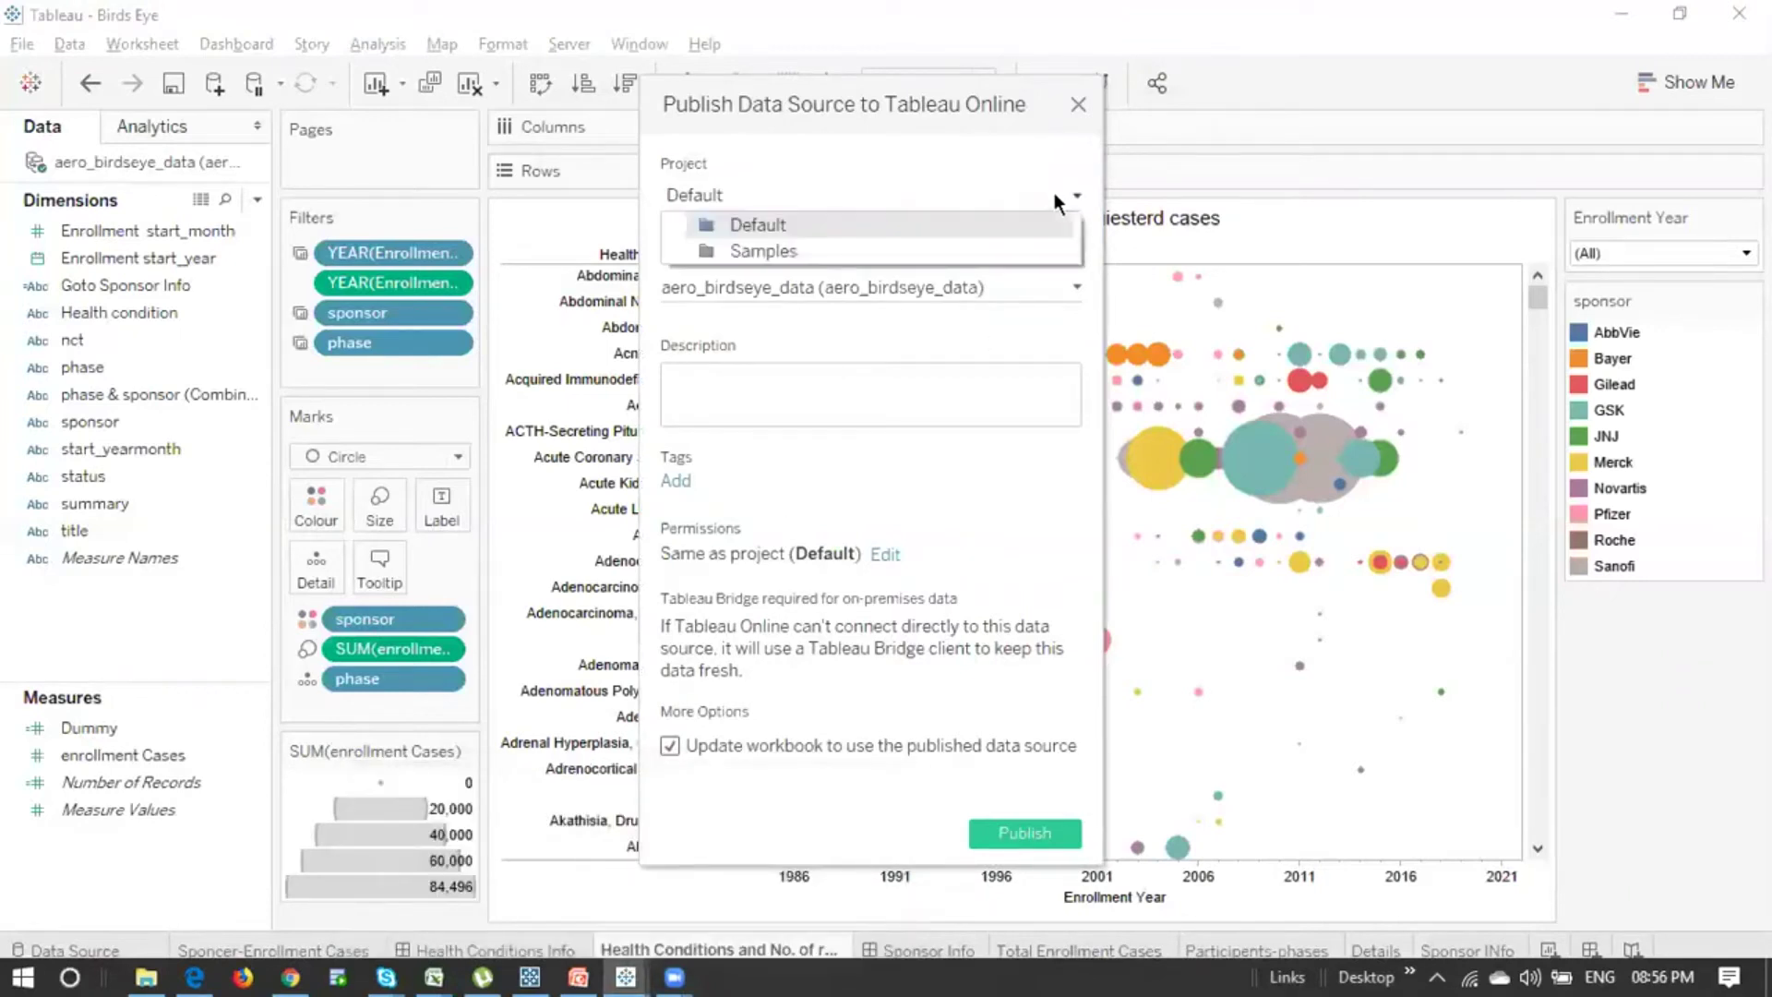
{"action": "left_click", "coordinate": [928, 247]}
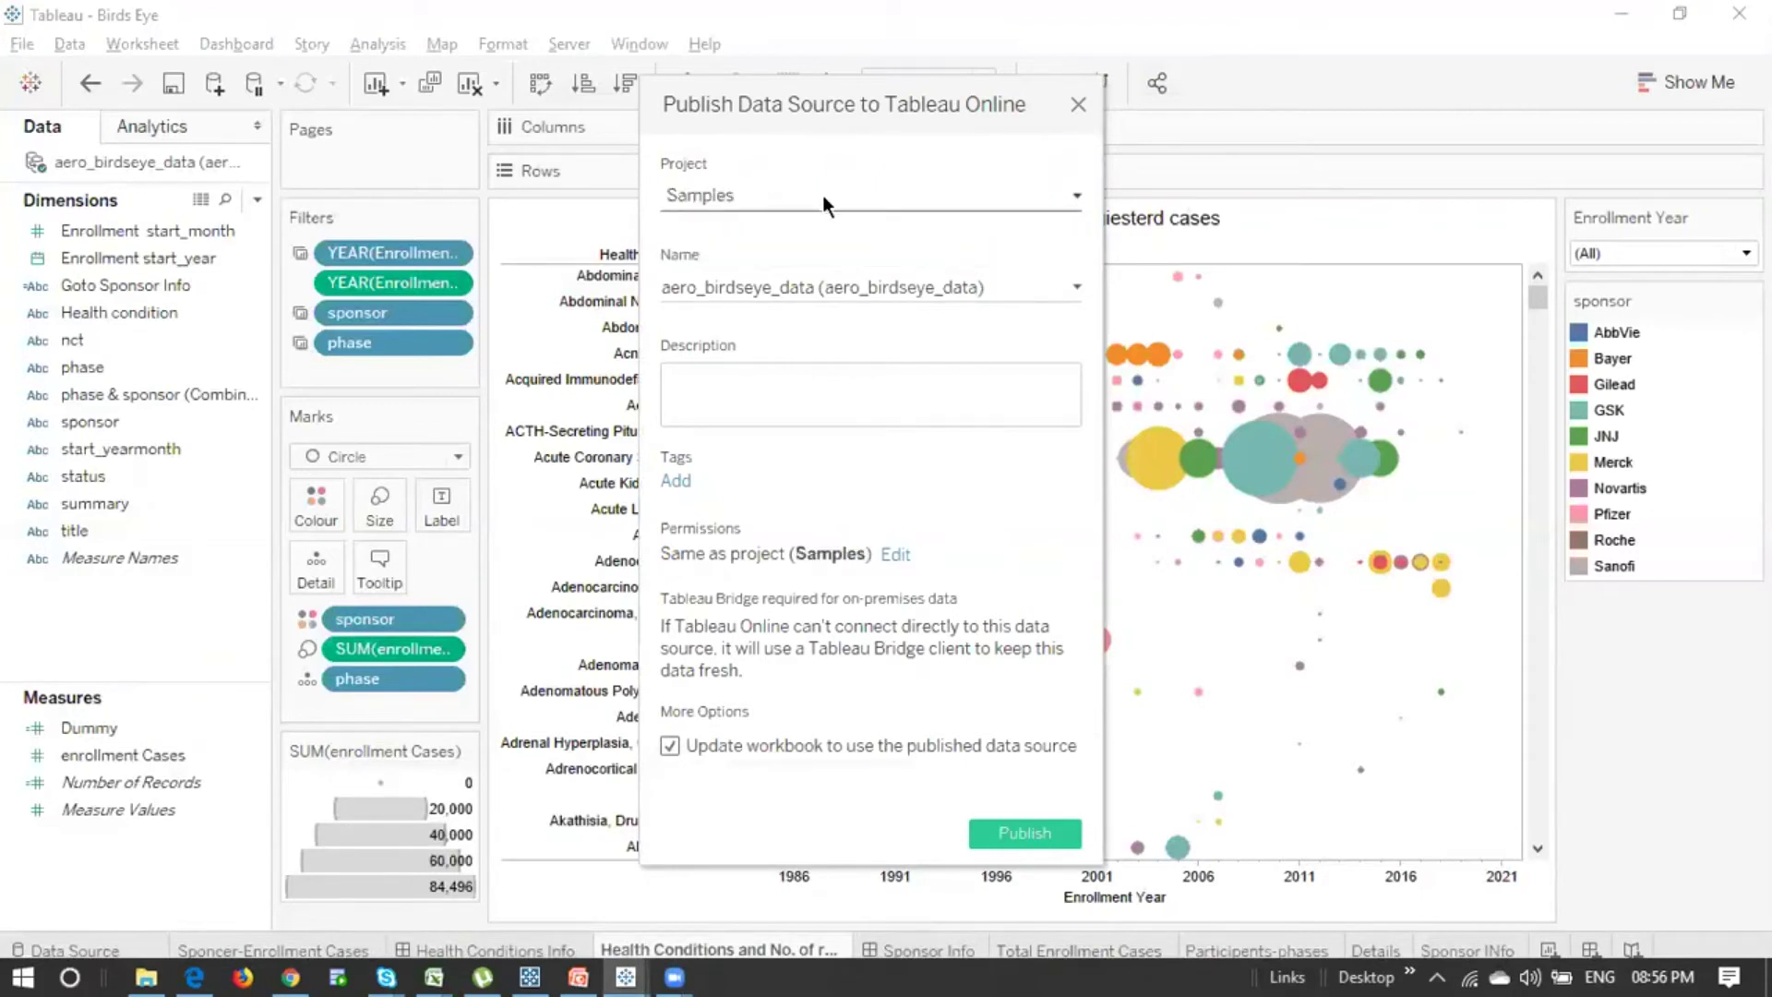
{"action": "left_click", "coordinate": [669, 753]}
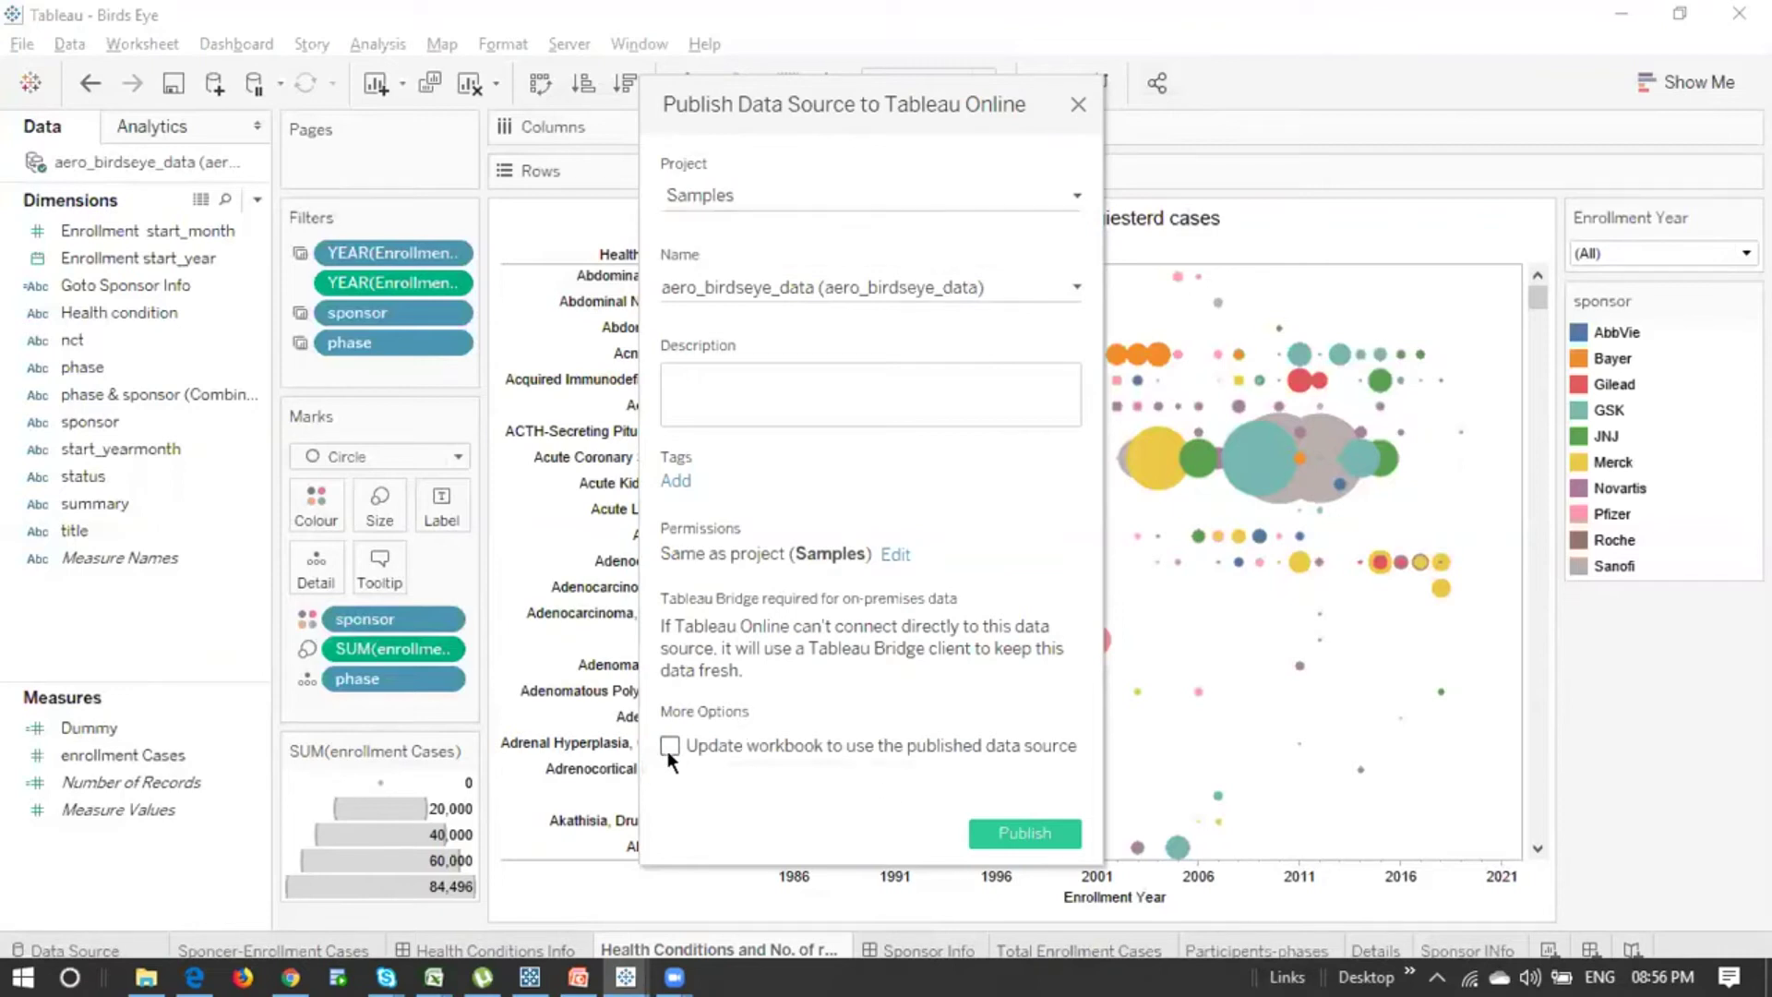
{"action": "left_click", "coordinate": [1021, 831]}
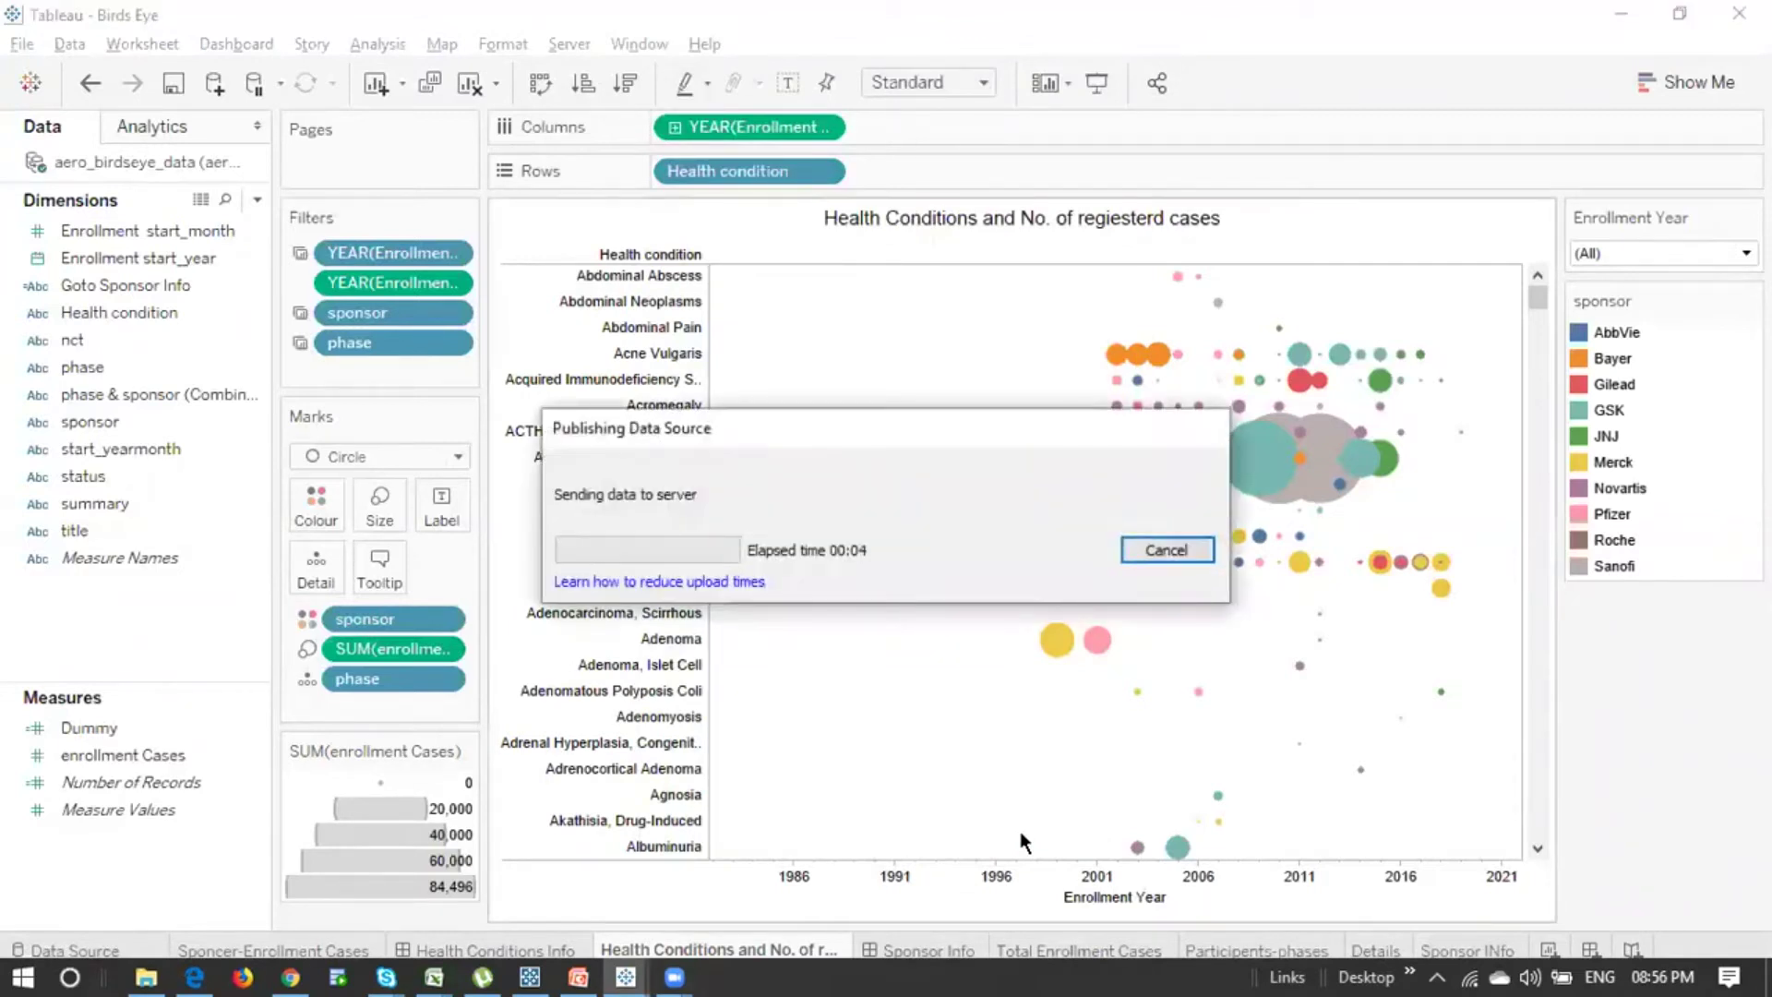
Step: Switch to Tableau Online in the browser, open the Samples project and refresh it to check for the published data source
{"action": "left_click", "coordinate": [294, 965]}
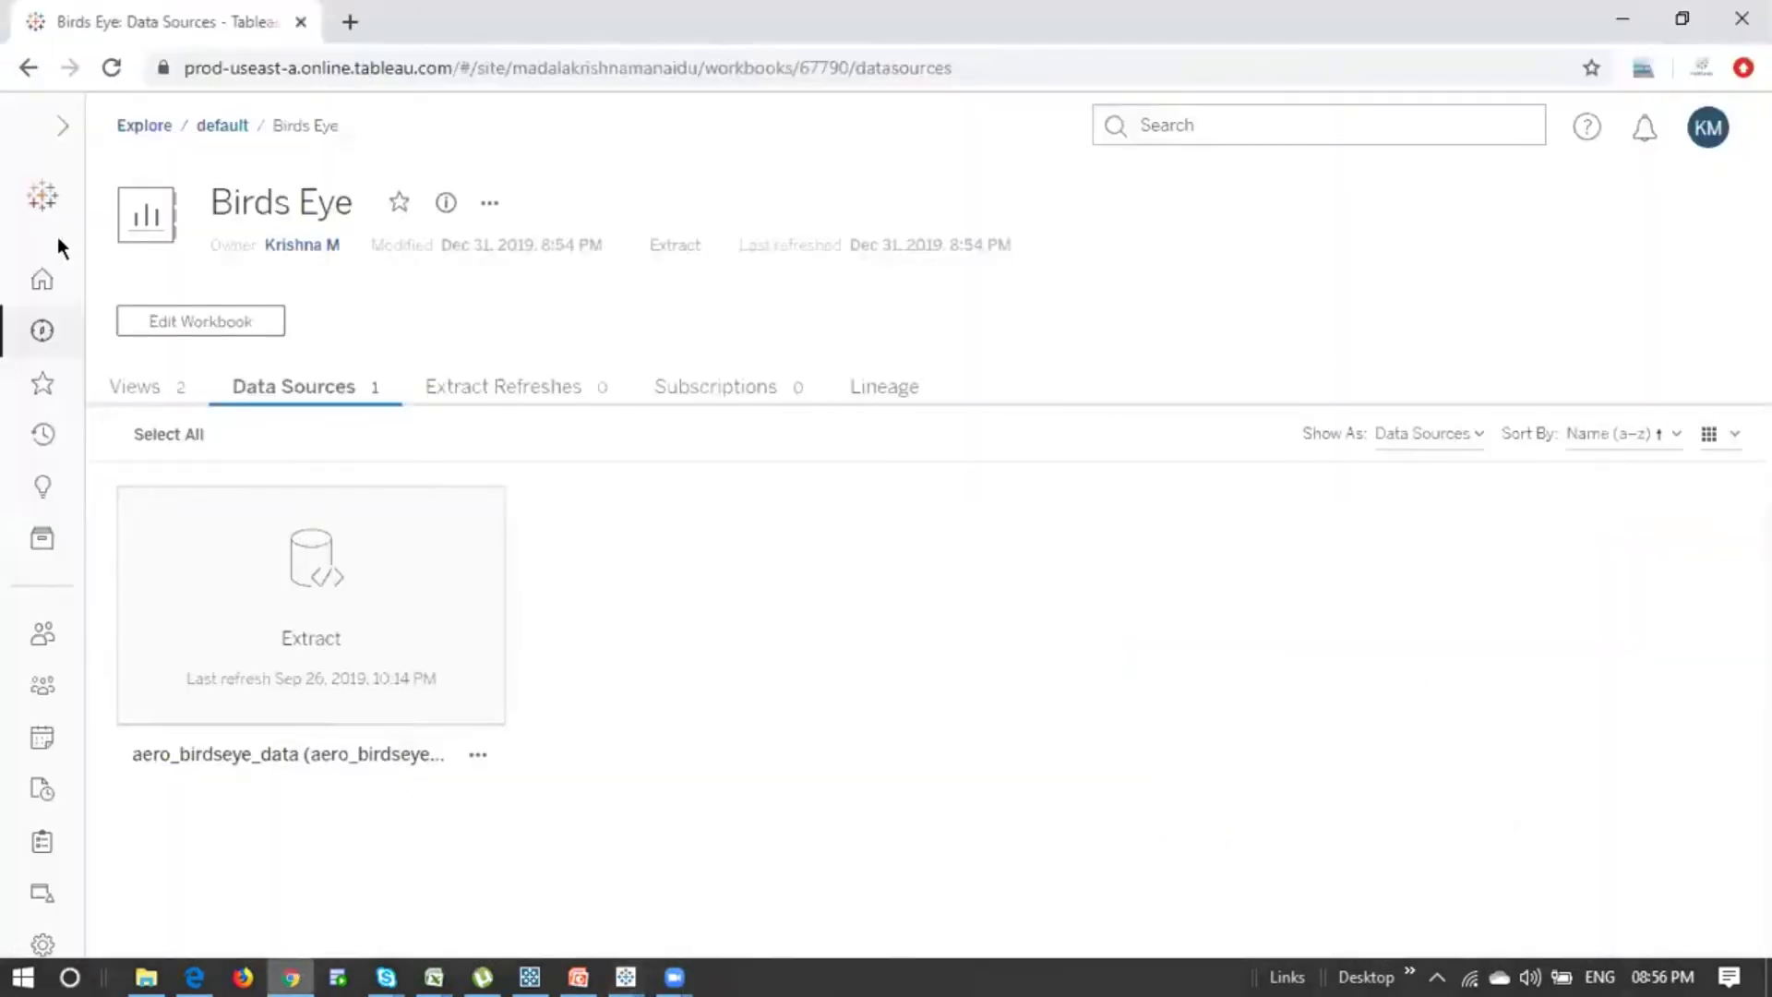
{"action": "left_click", "coordinate": [43, 332]}
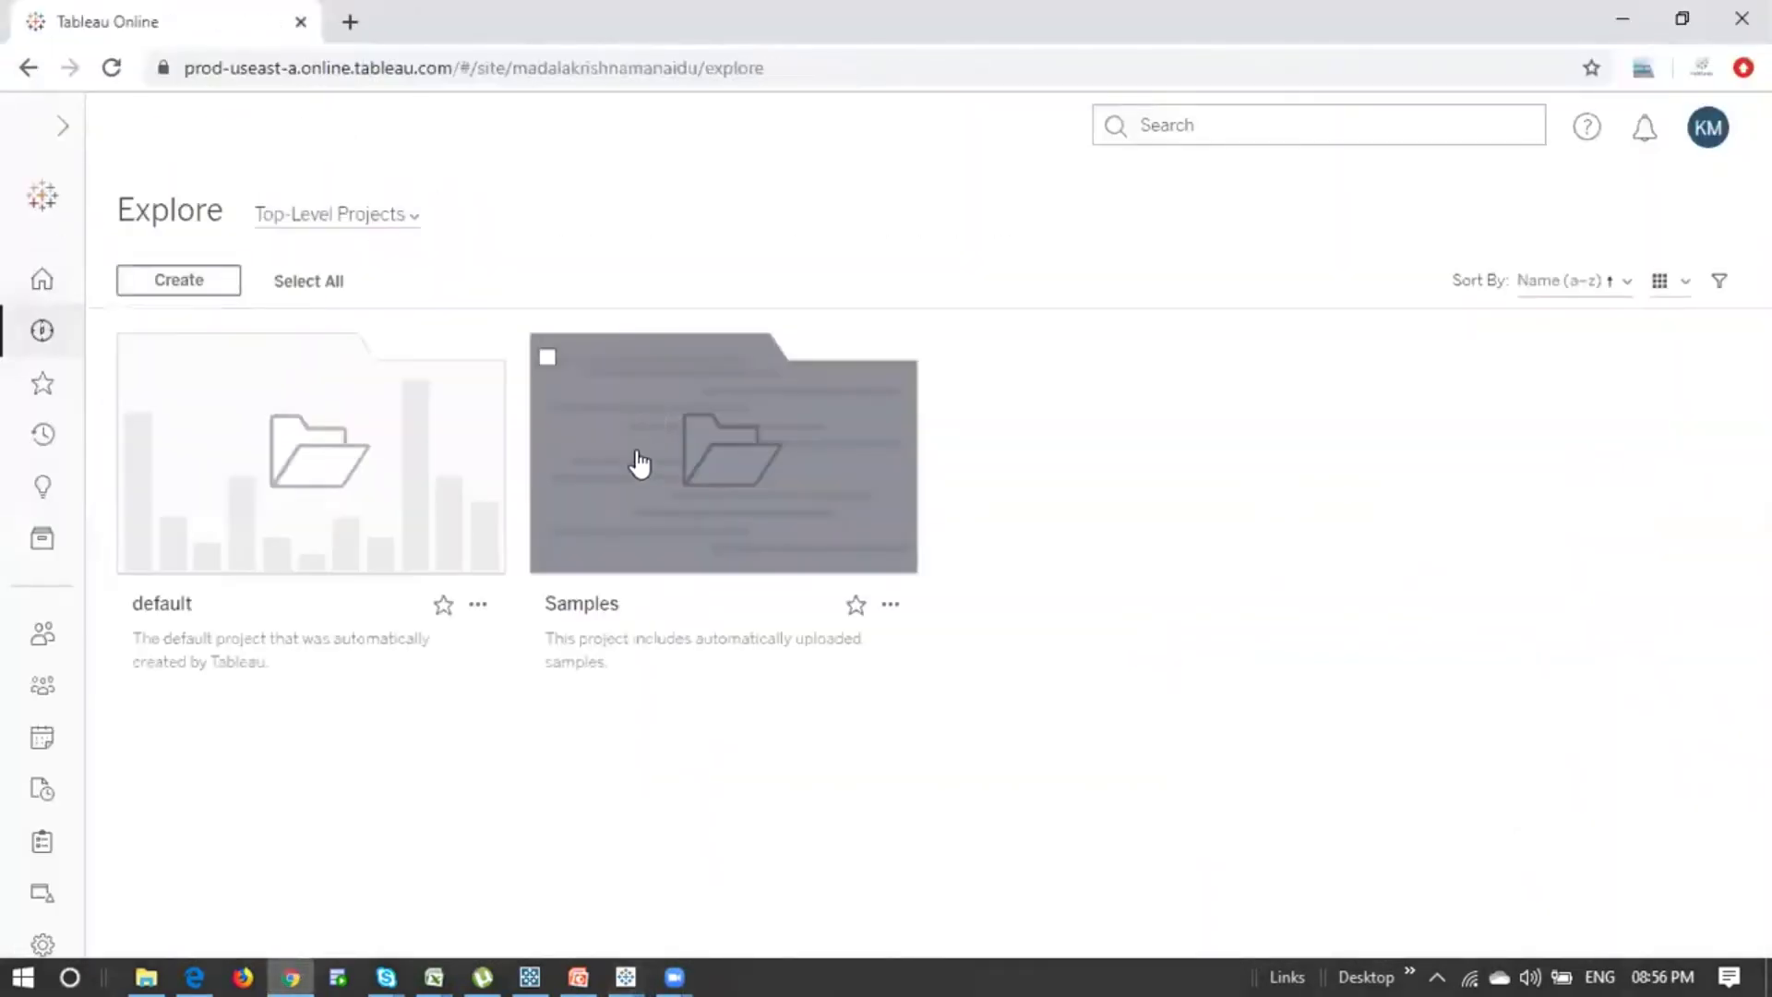
{"action": "left_click", "coordinate": [642, 507]}
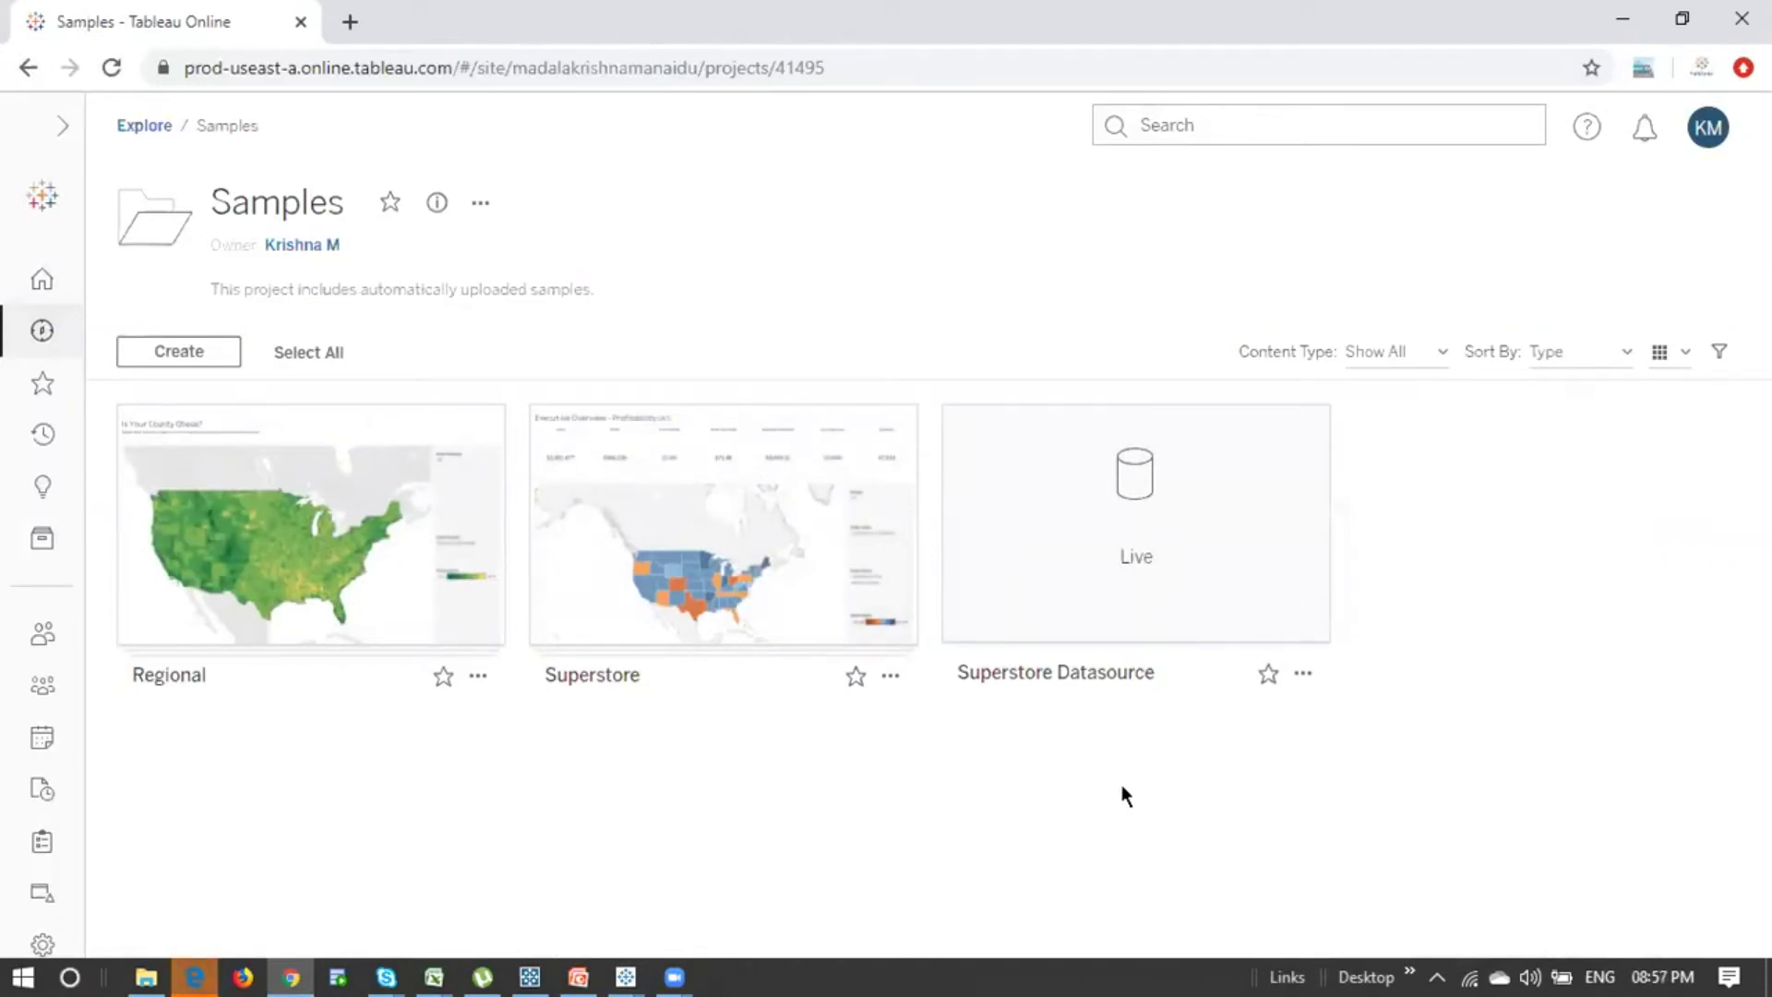
{"action": "left_click", "coordinate": [107, 74]}
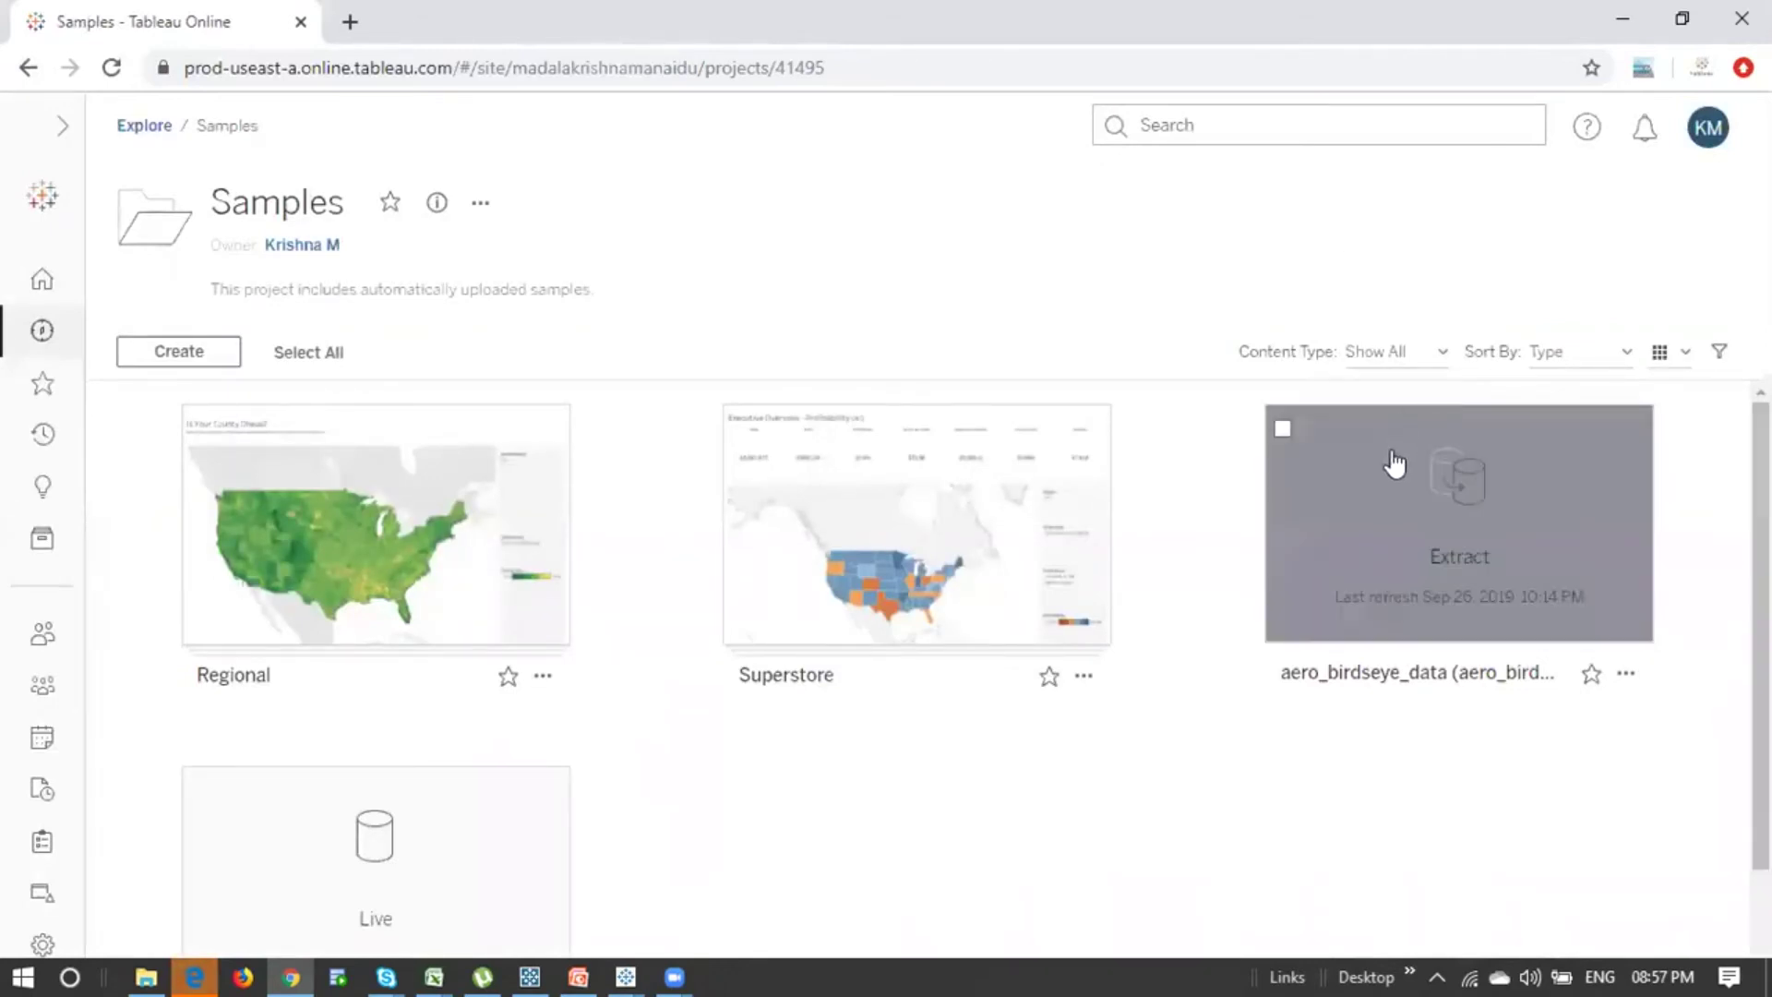
{"action": "mouse_move", "coordinate": [1581, 579]}
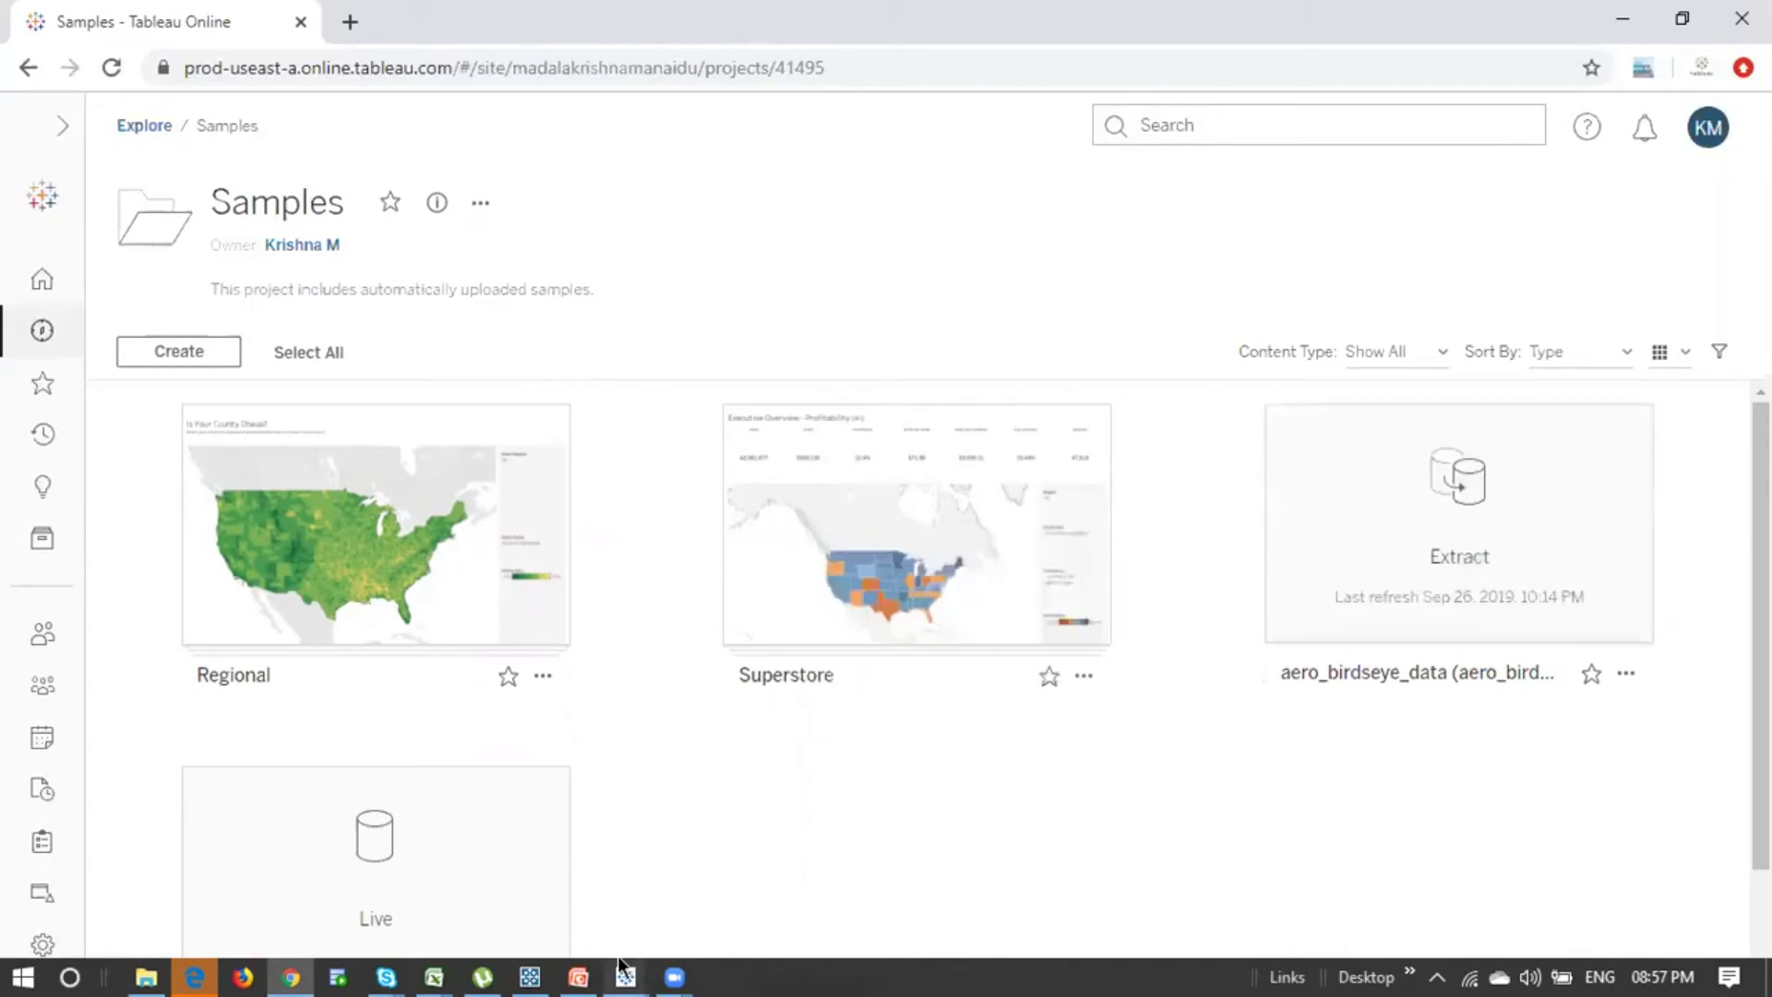
Step: Switch to the Birds Eye workbook in Tableau Desktop and review the server options for publishing the workbook and its data source
{"action": "mouse_move", "coordinate": [623, 969]}
{"action": "left_click", "coordinate": [462, 878]}
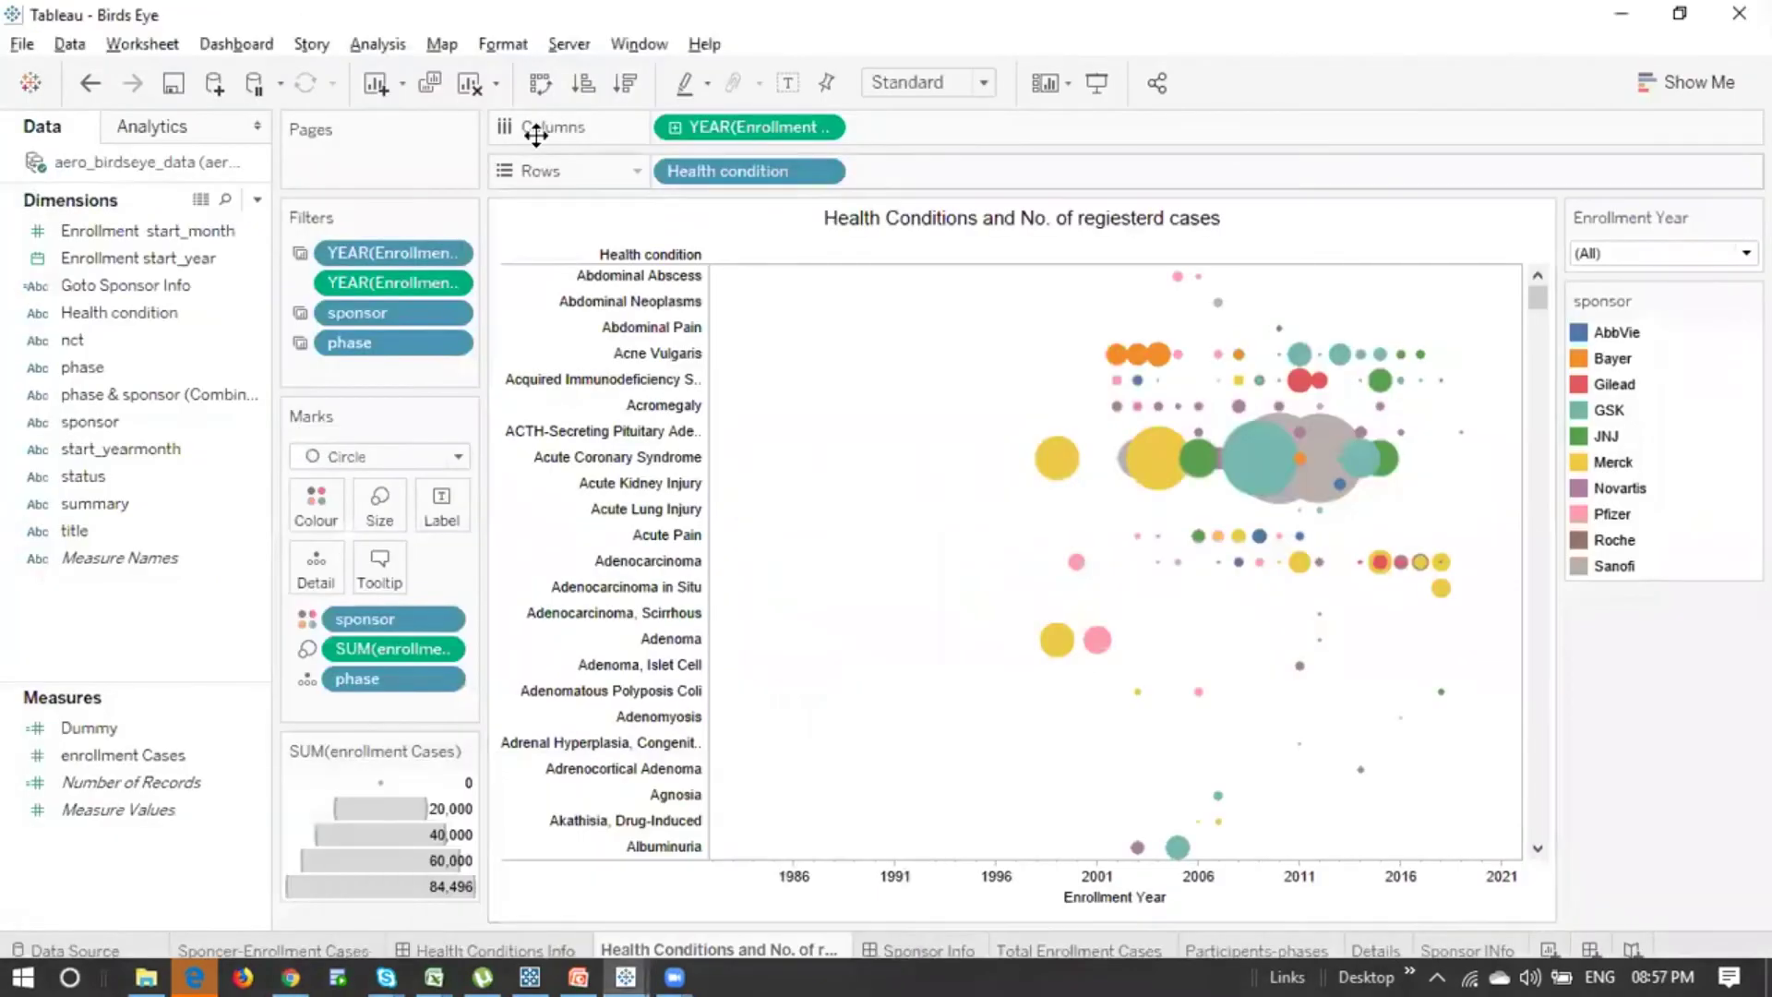
{"action": "left_click", "coordinate": [569, 42]}
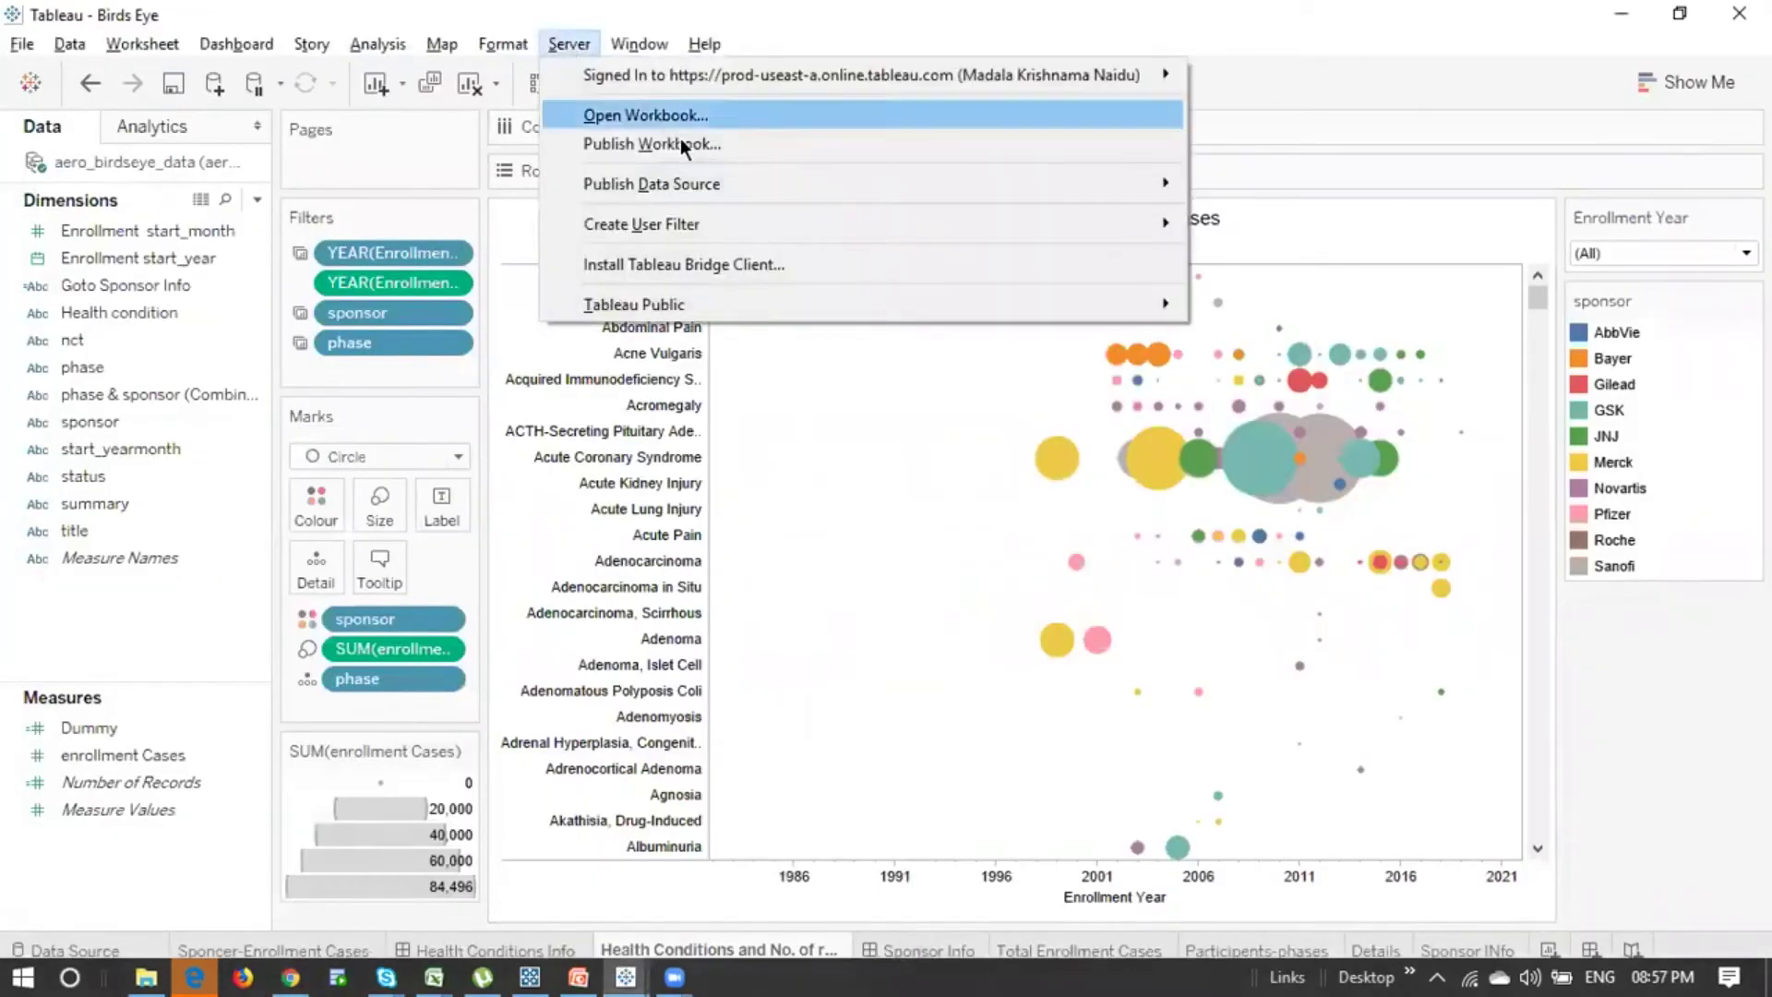
{"action": "mouse_move", "coordinate": [699, 180]}
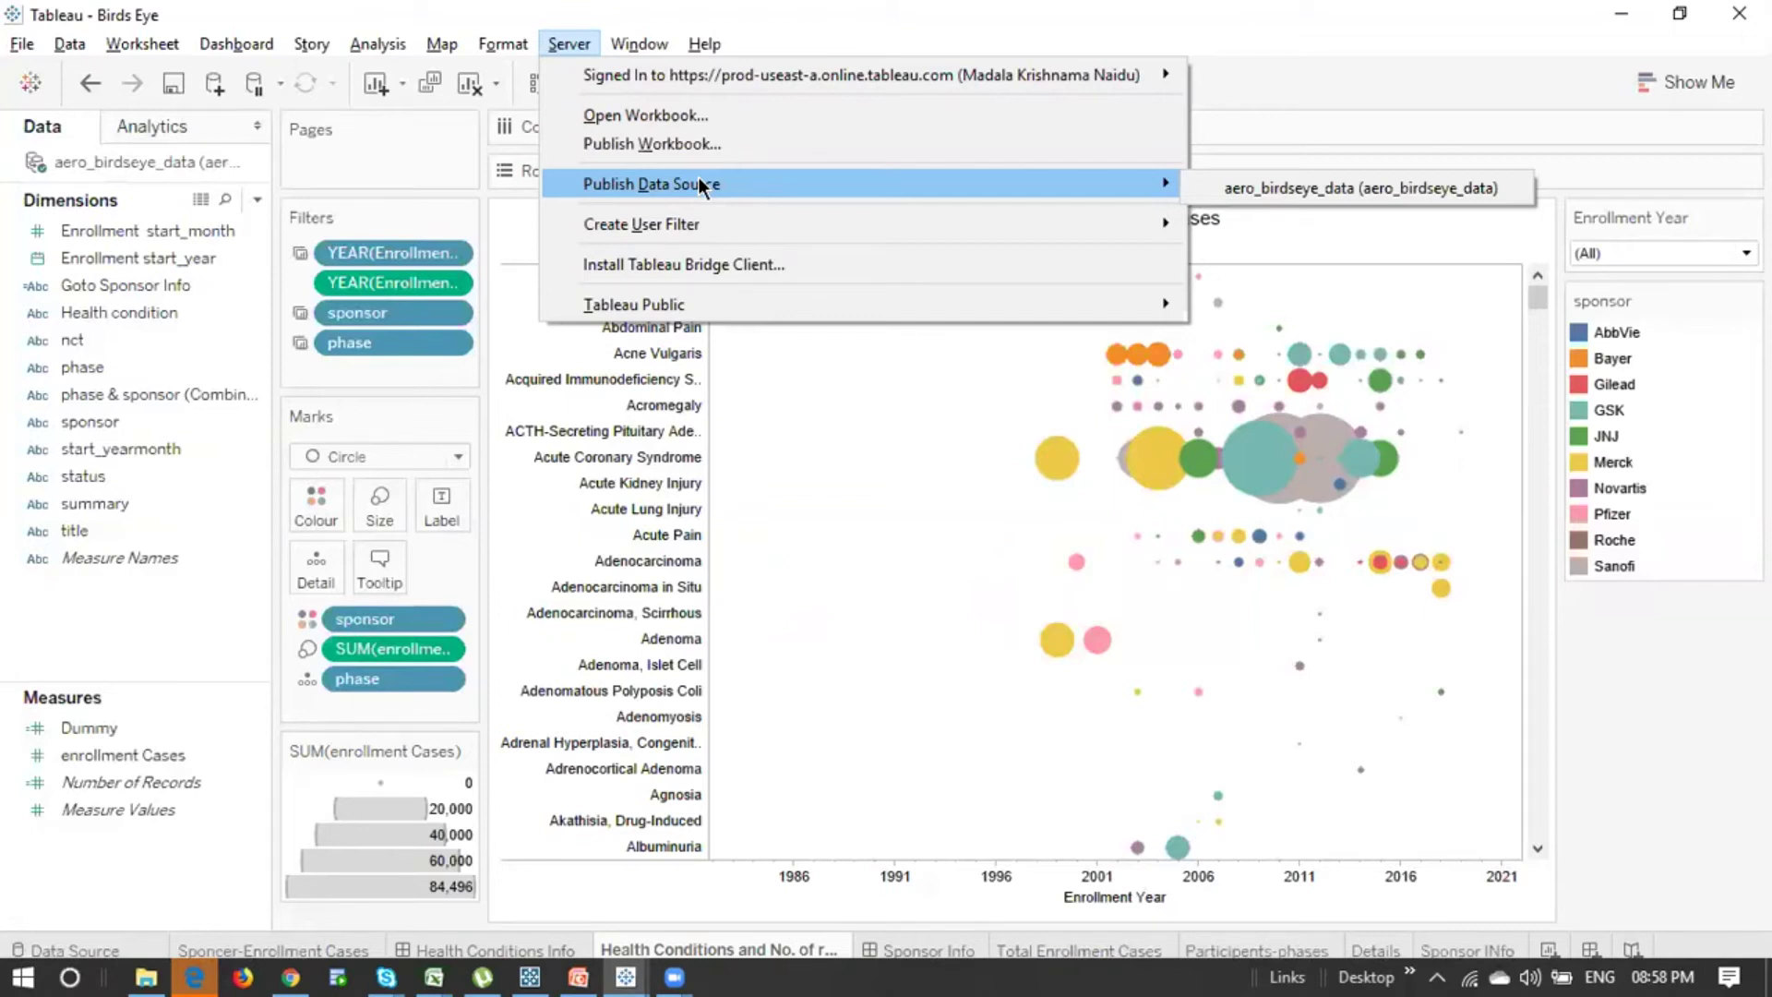
{"action": "left_click", "coordinate": [1031, 11]}
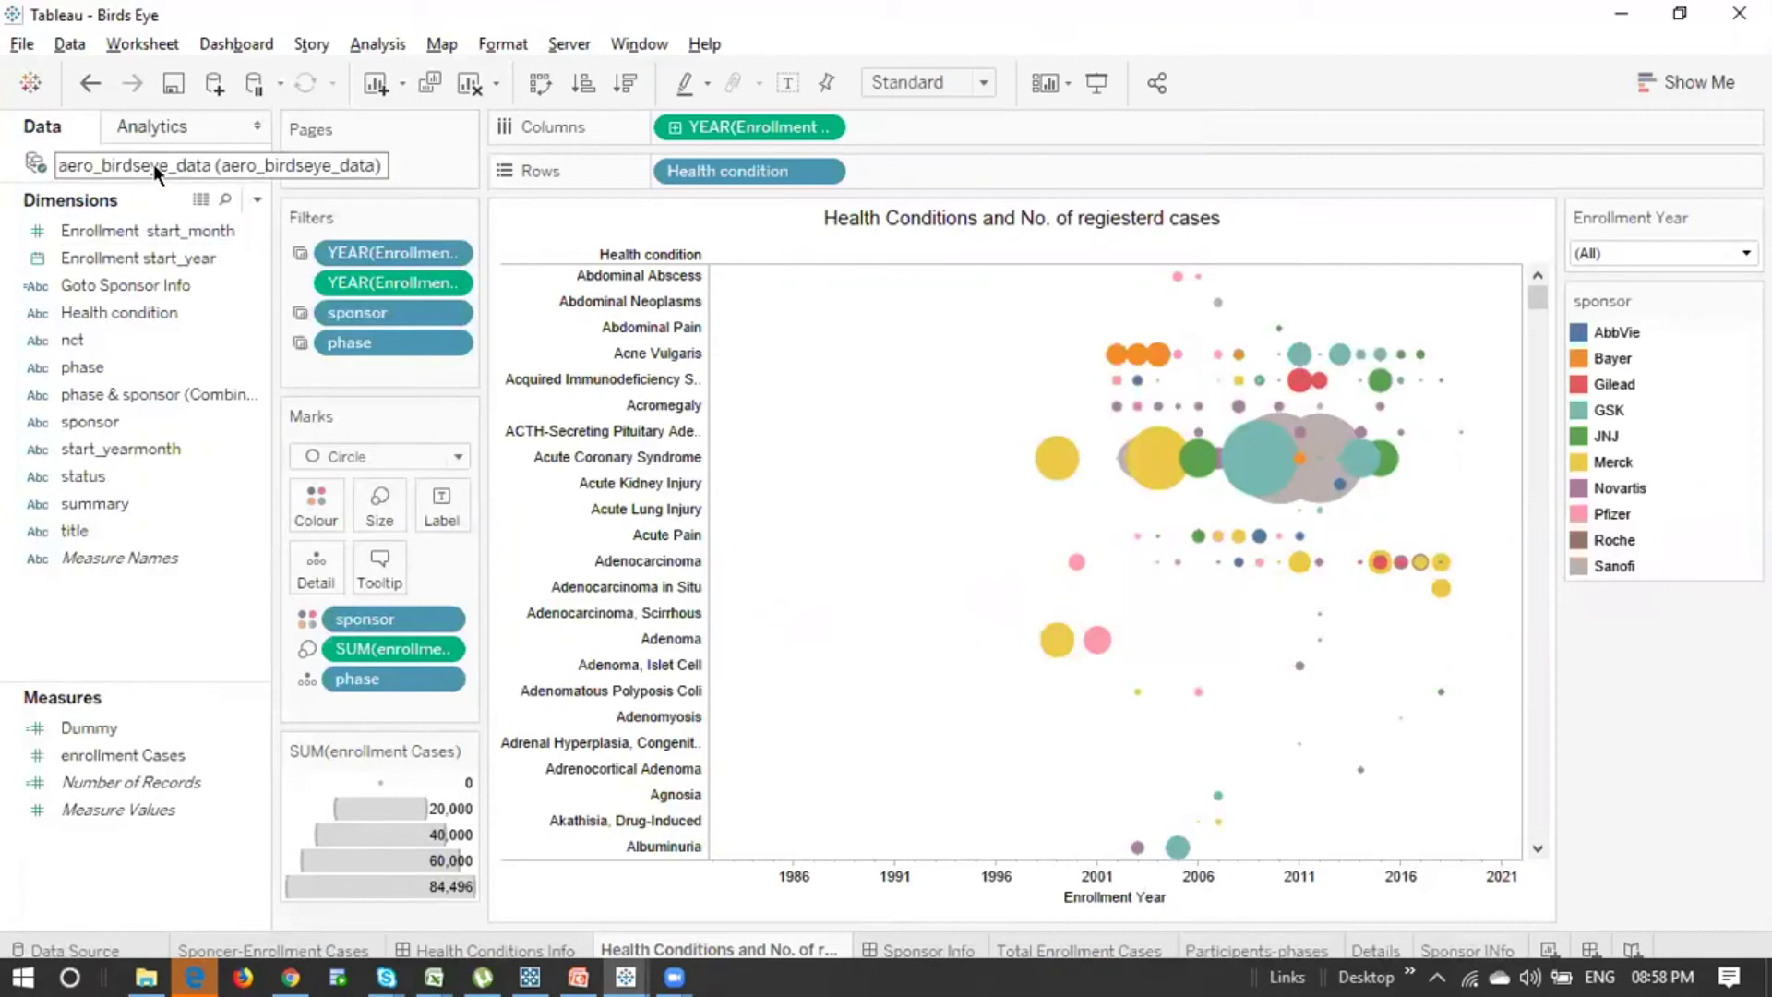
Step: Create a new empty workbook and bring its window to the front at full size
{"action": "left_click", "coordinate": [23, 44]}
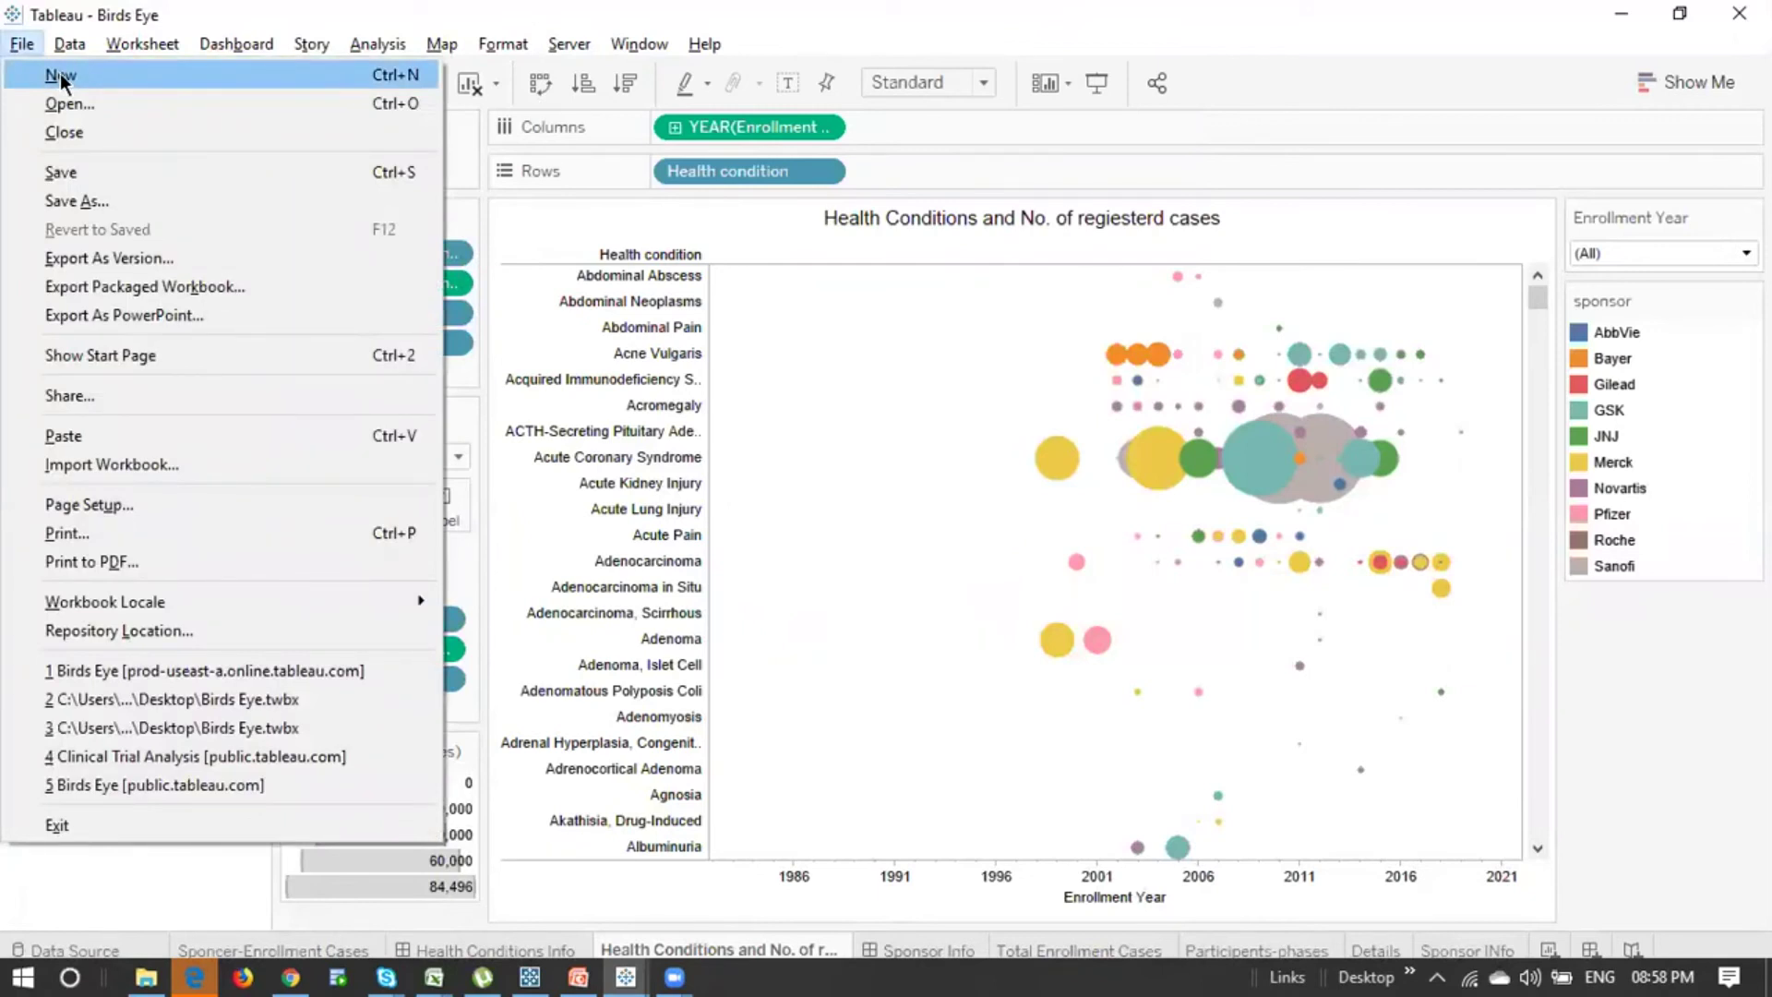
{"action": "left_click", "coordinate": [59, 73]}
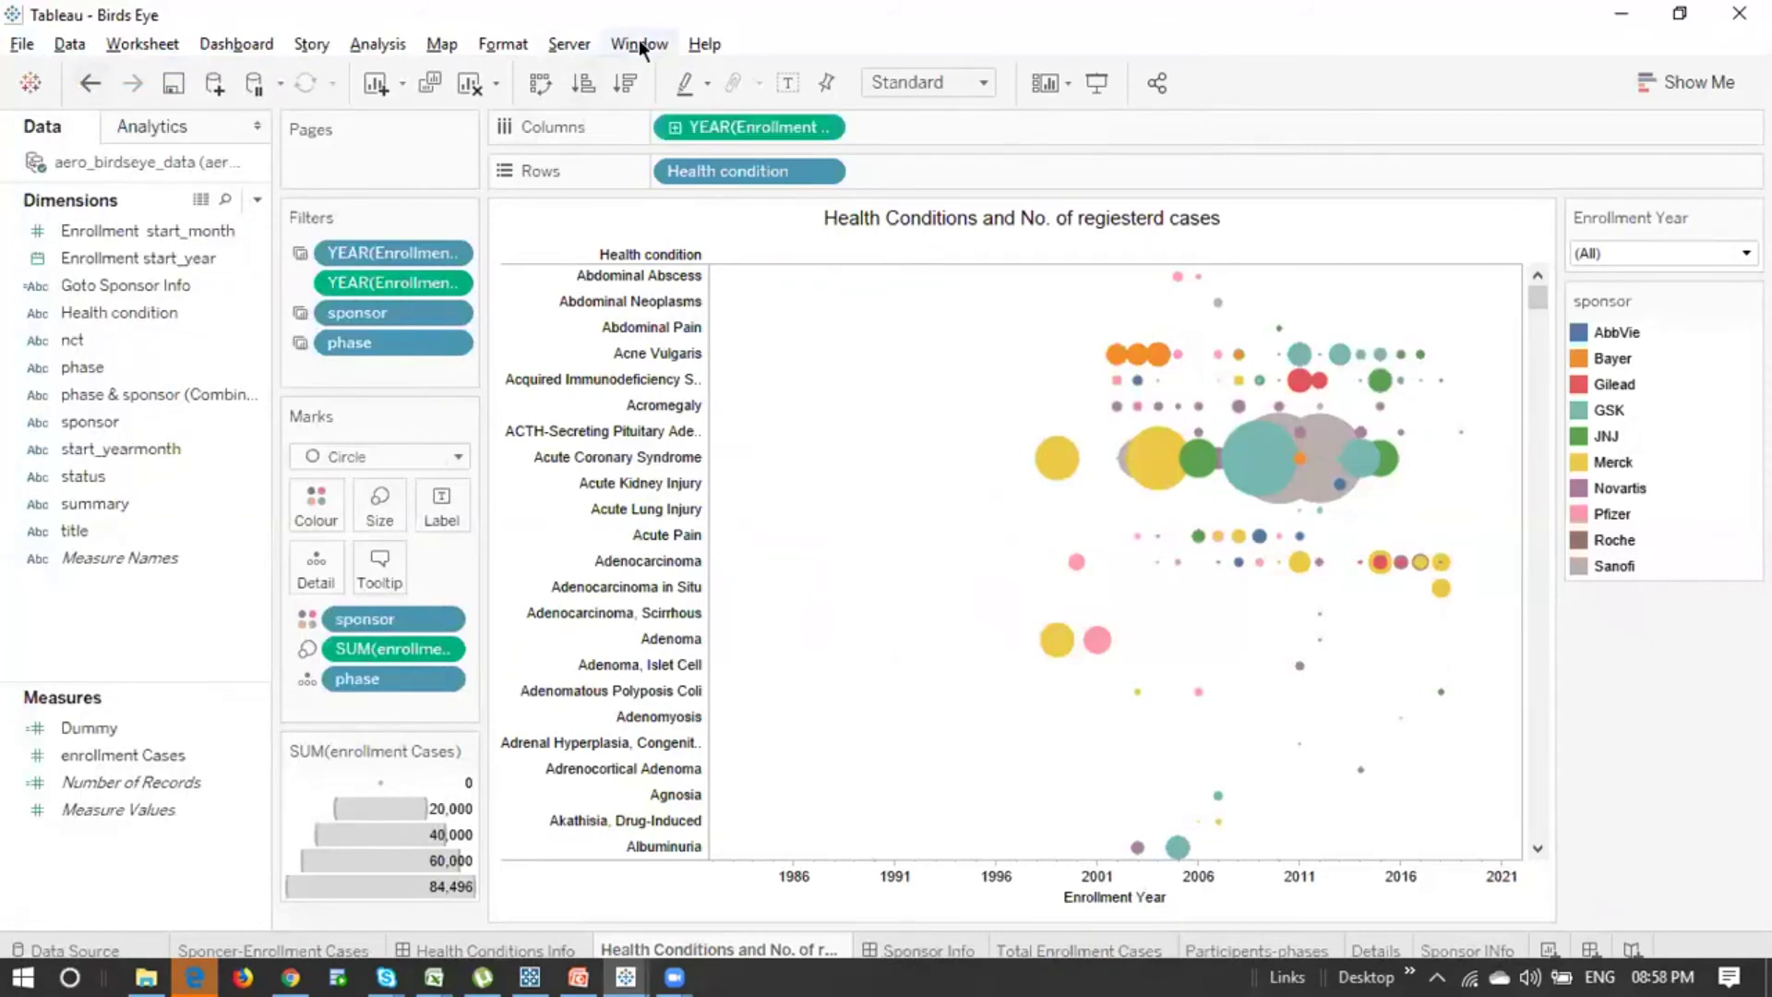
{"action": "mouse_move", "coordinate": [624, 970]}
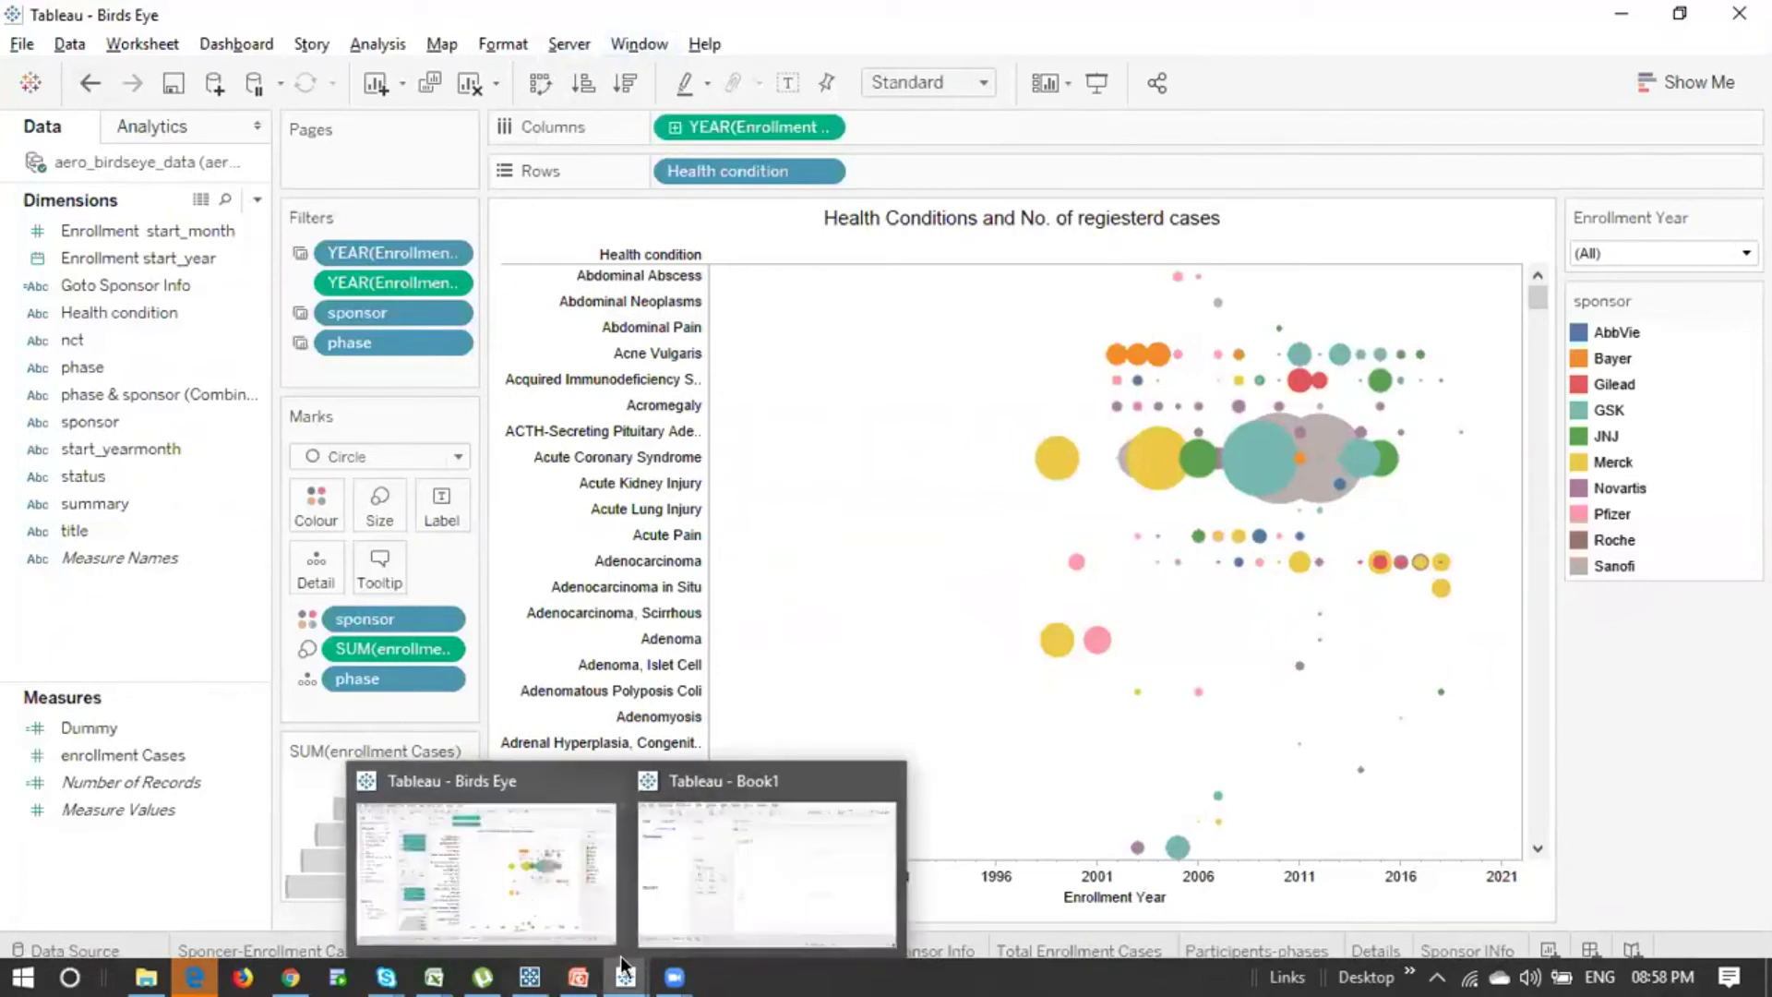
{"action": "left_click", "coordinate": [856, 816]}
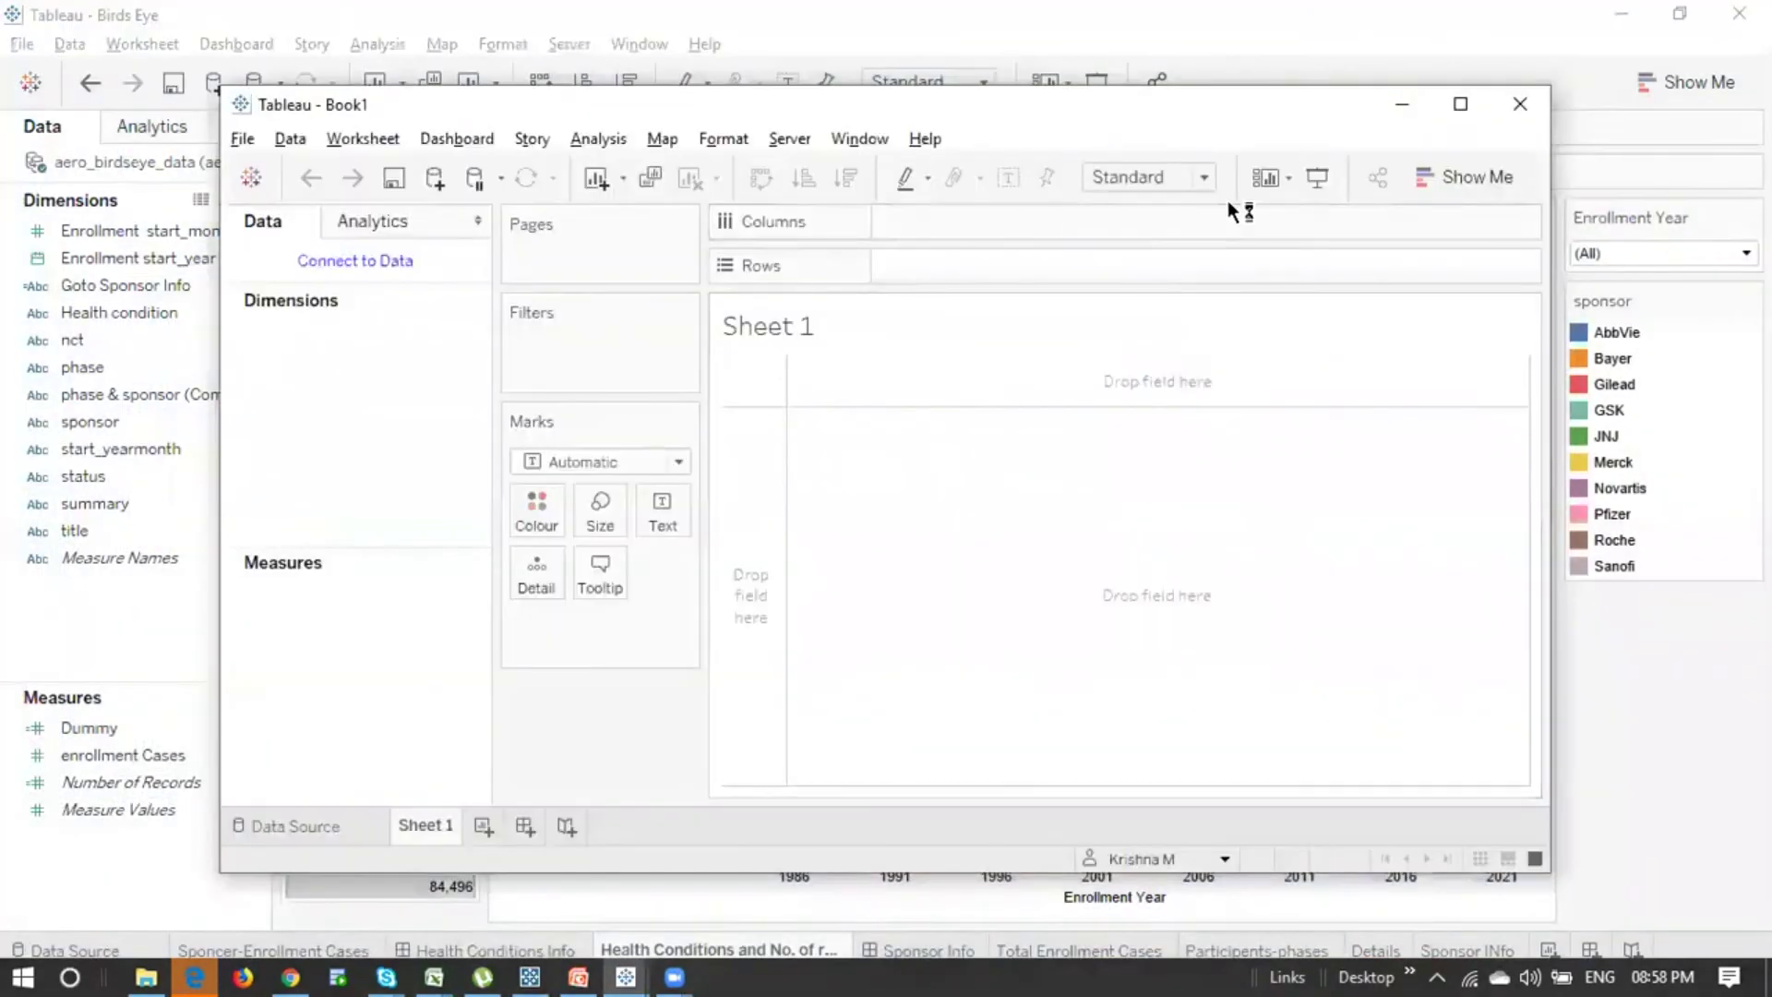
{"action": "left_click", "coordinate": [1462, 106]}
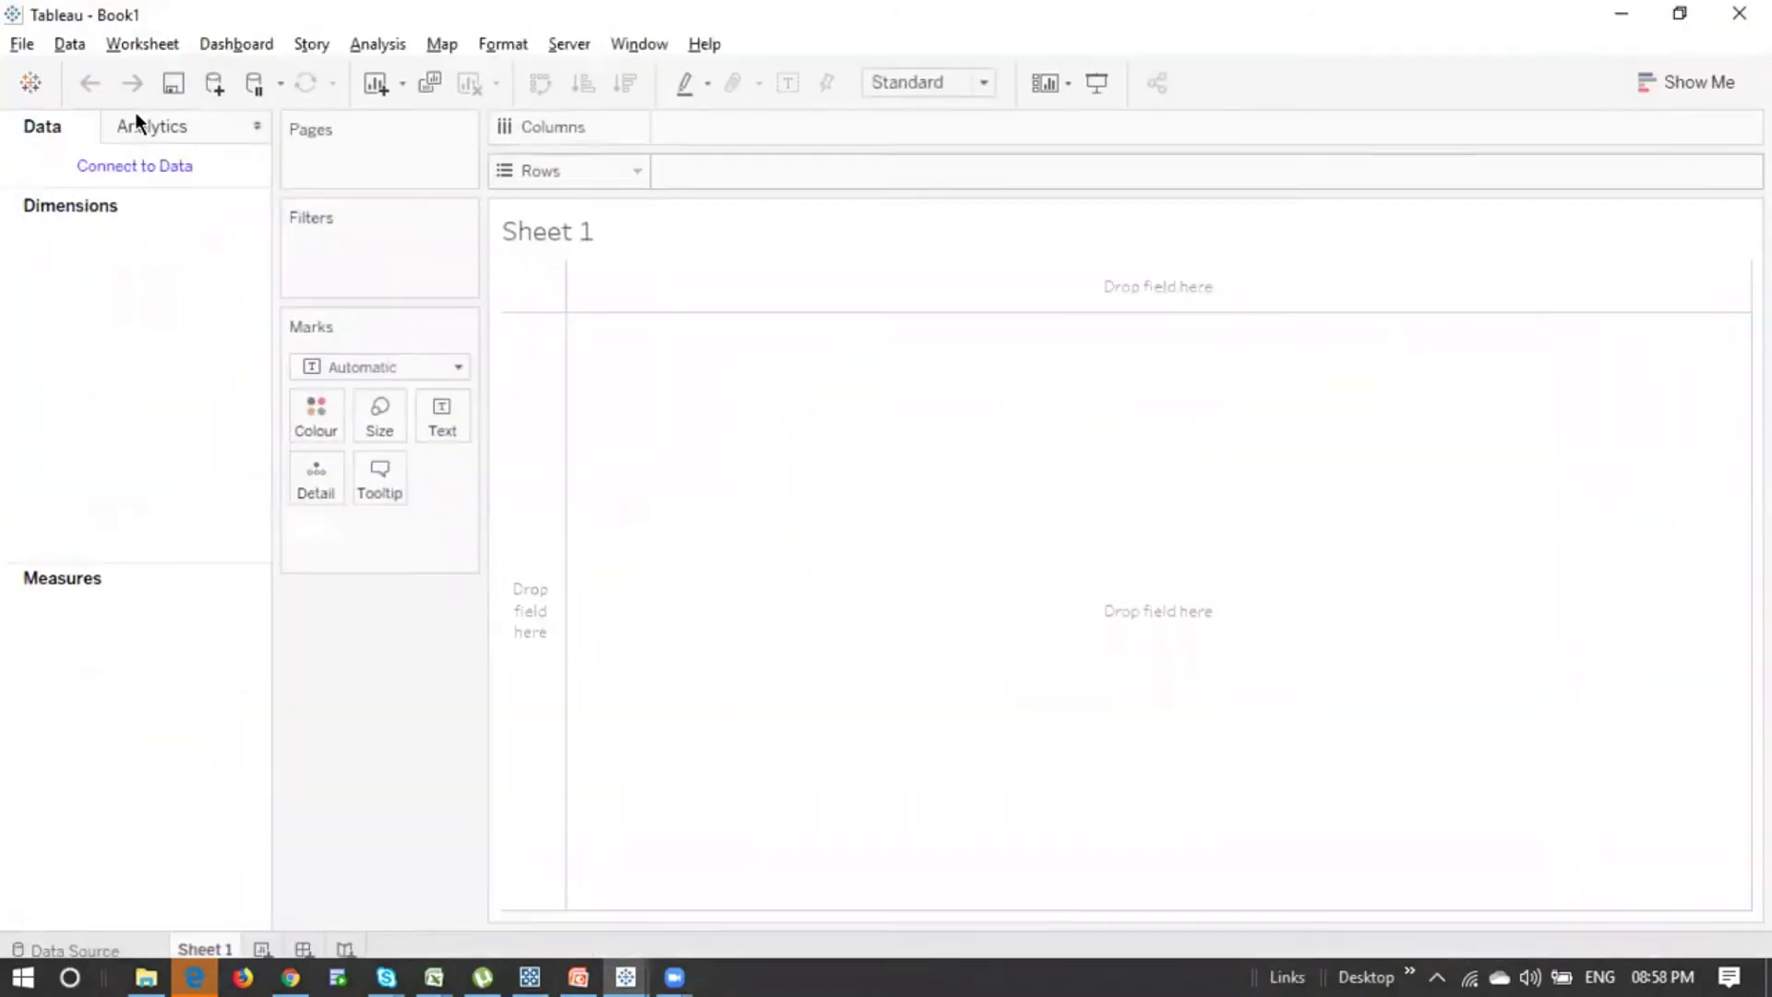
Step: Connect the new workbook to the published aero_birdseye_data data source from the Samples project on Tableau Server
{"action": "left_click", "coordinate": [127, 170]}
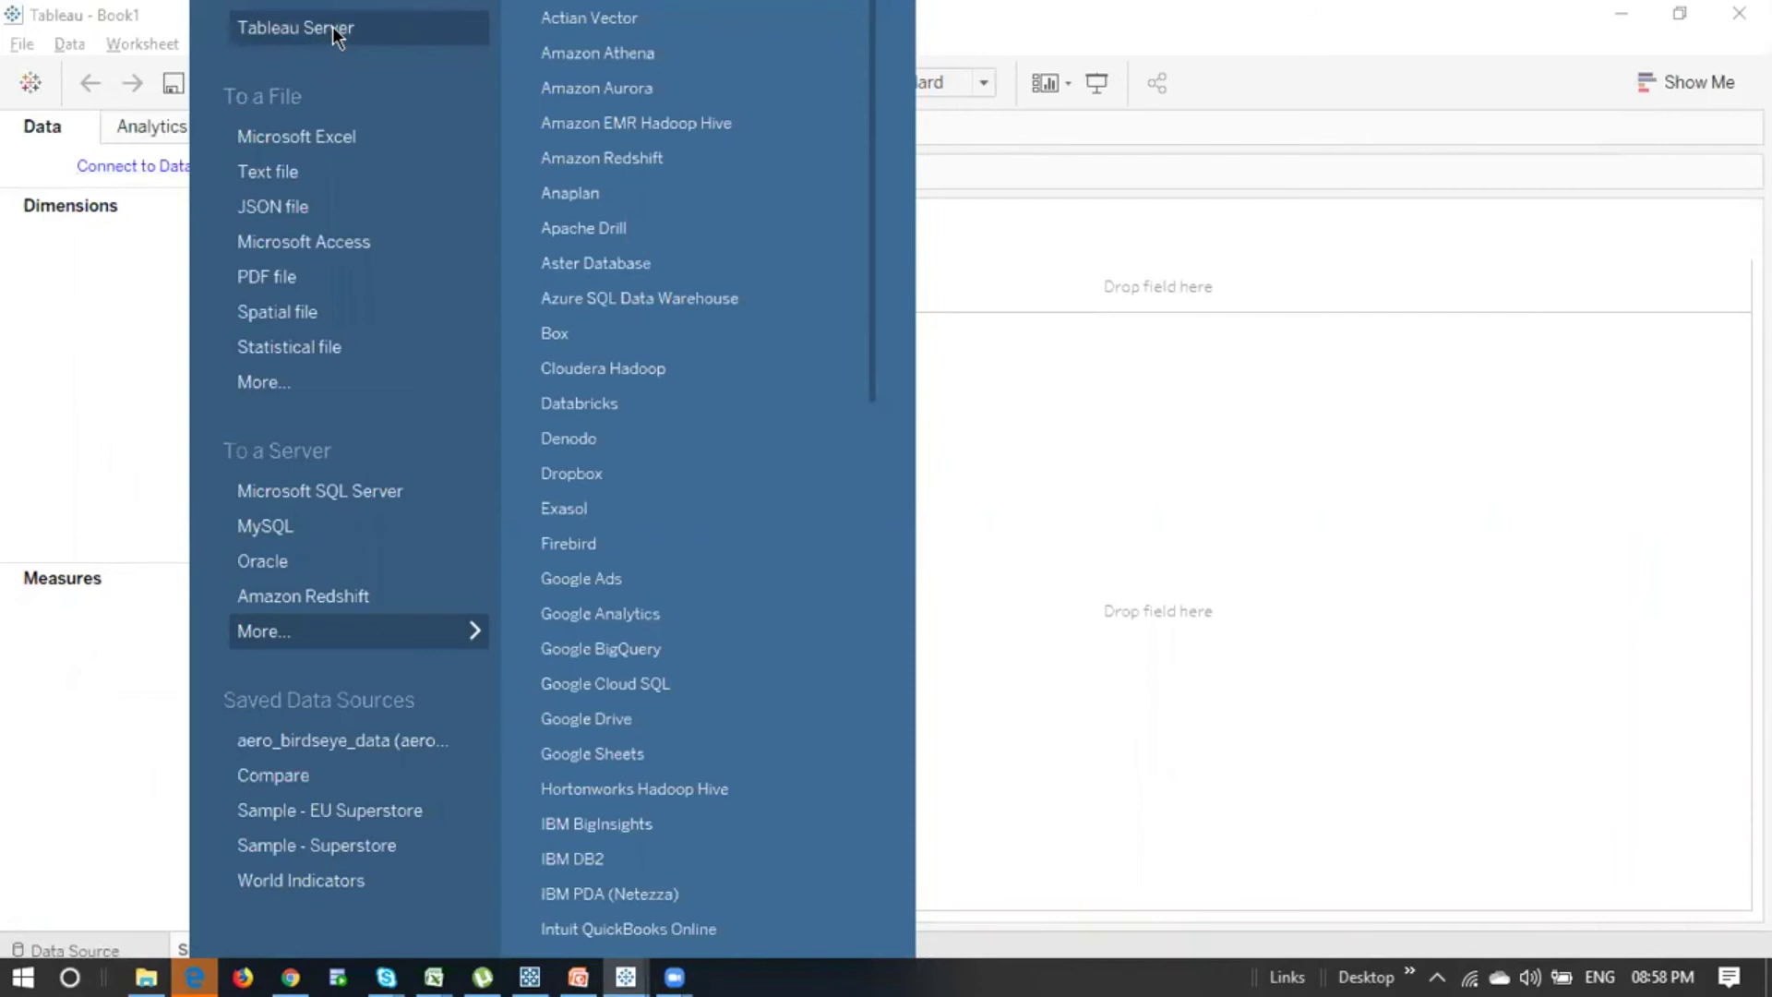
{"action": "key", "text": "Escape"}
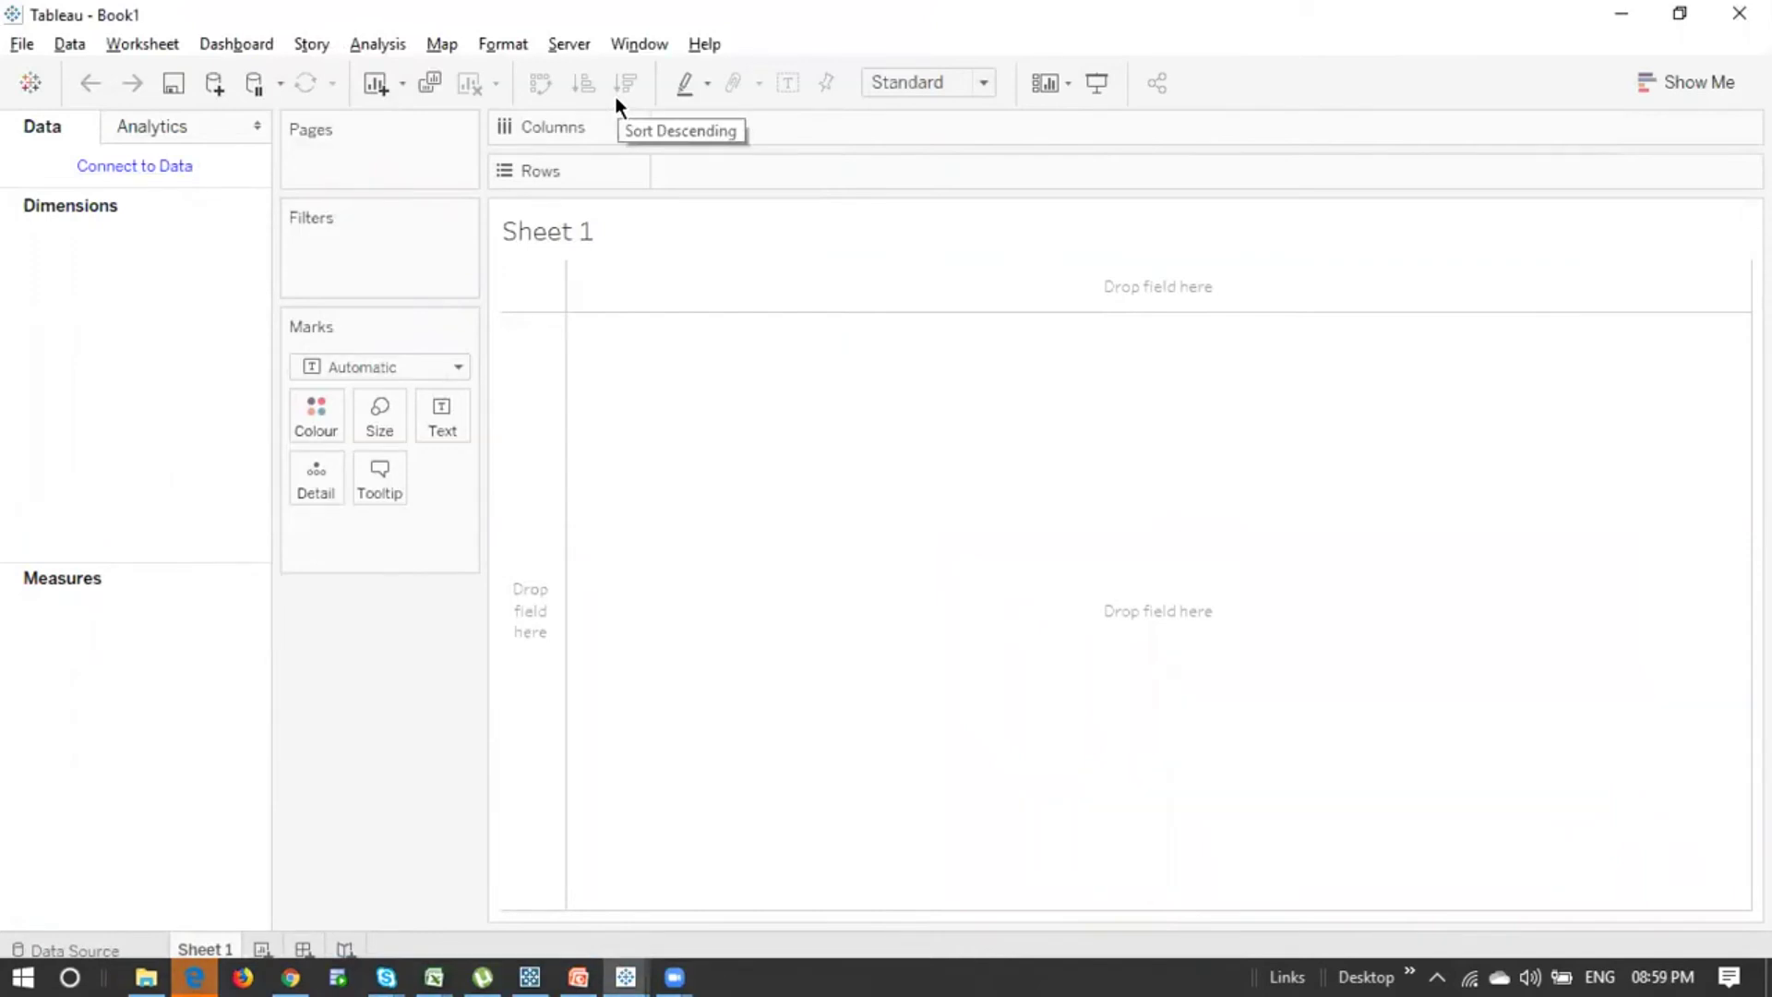
{"action": "key", "text": "ctrl+d"}
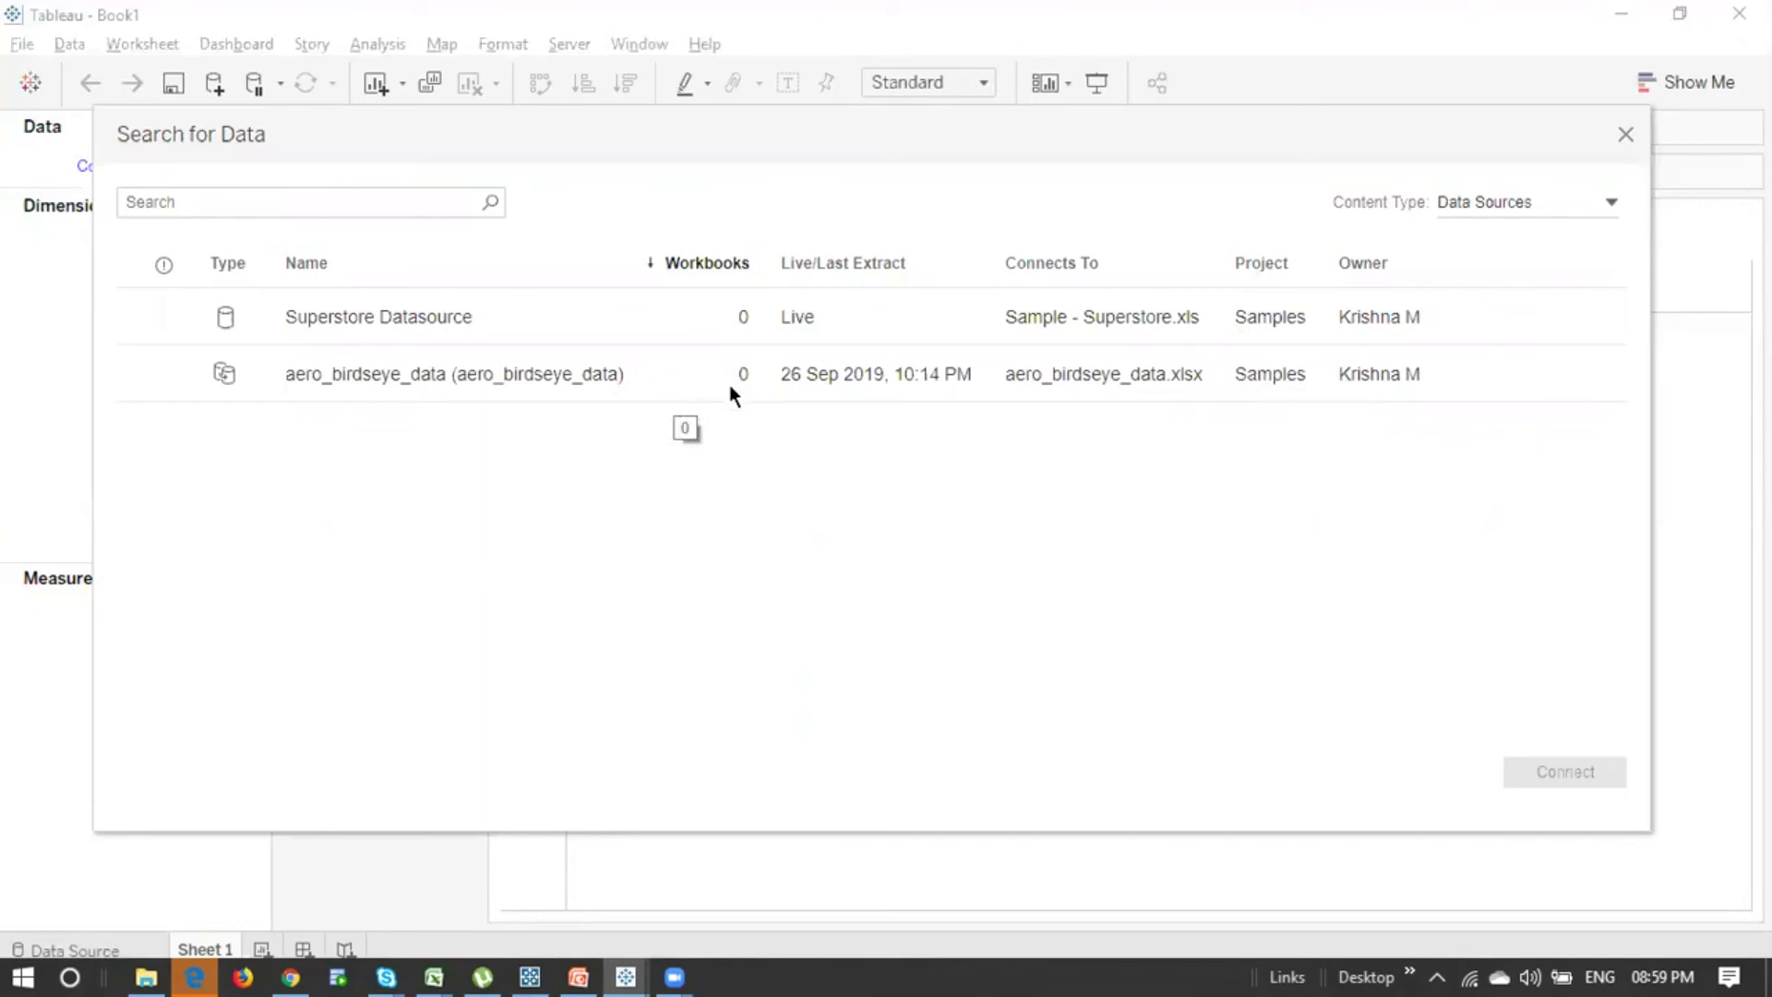
{"action": "left_click", "coordinate": [463, 369]}
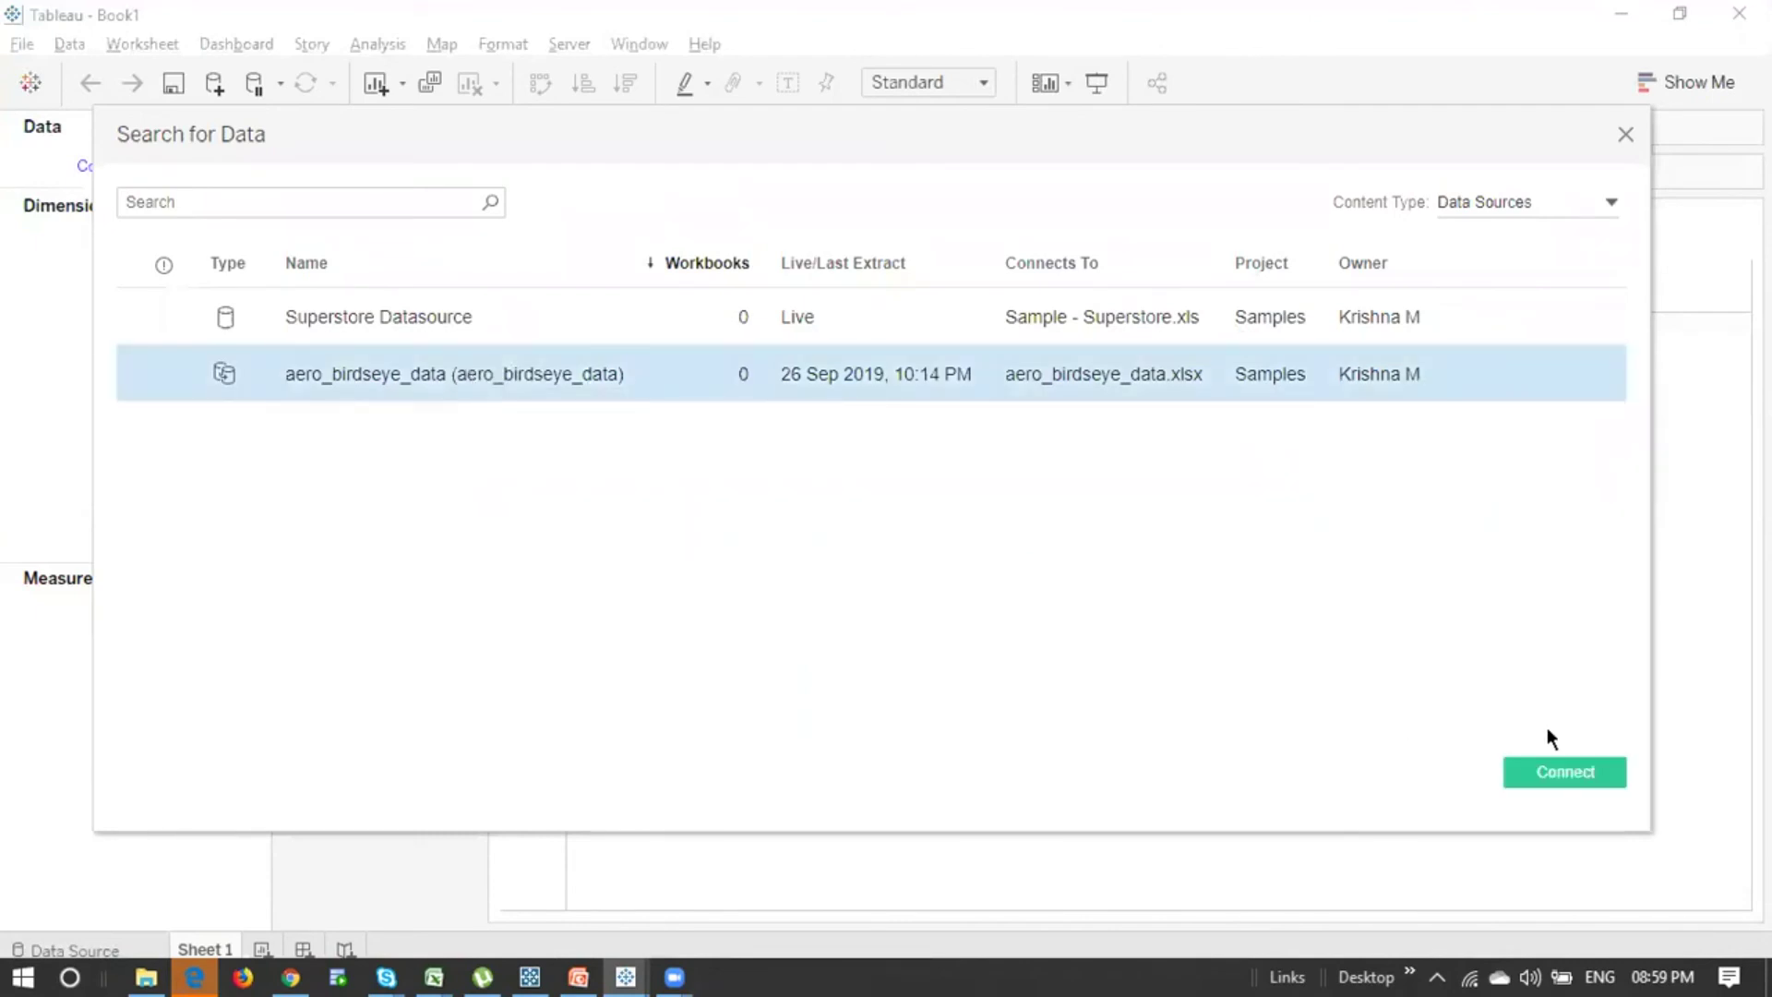
{"action": "left_click", "coordinate": [1564, 776]}
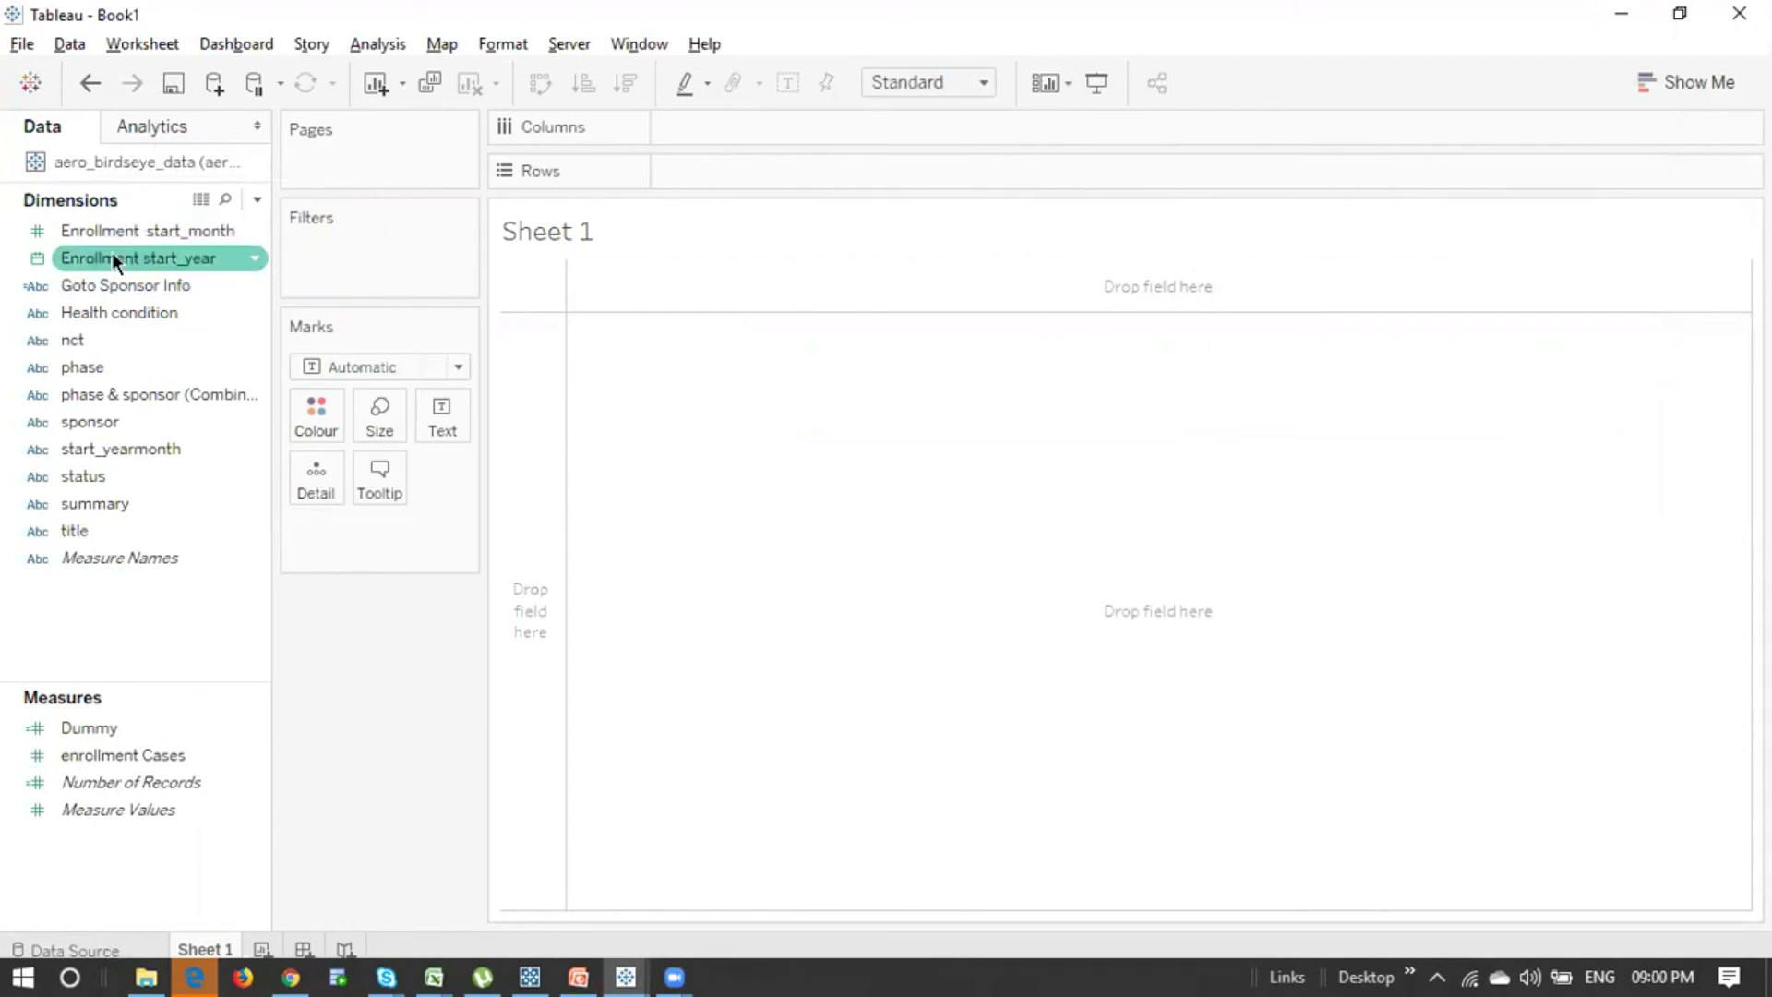
Step: Add the phase dimension to the rows of Sheet 1
{"action": "mouse_move", "coordinate": [103, 365]}
{"action": "left_mouse_down"}
{"action": "mouse_move", "coordinate": [683, 221]}
{"action": "mouse_move", "coordinate": [753, 180]}
{"action": "left_mouse_up"}
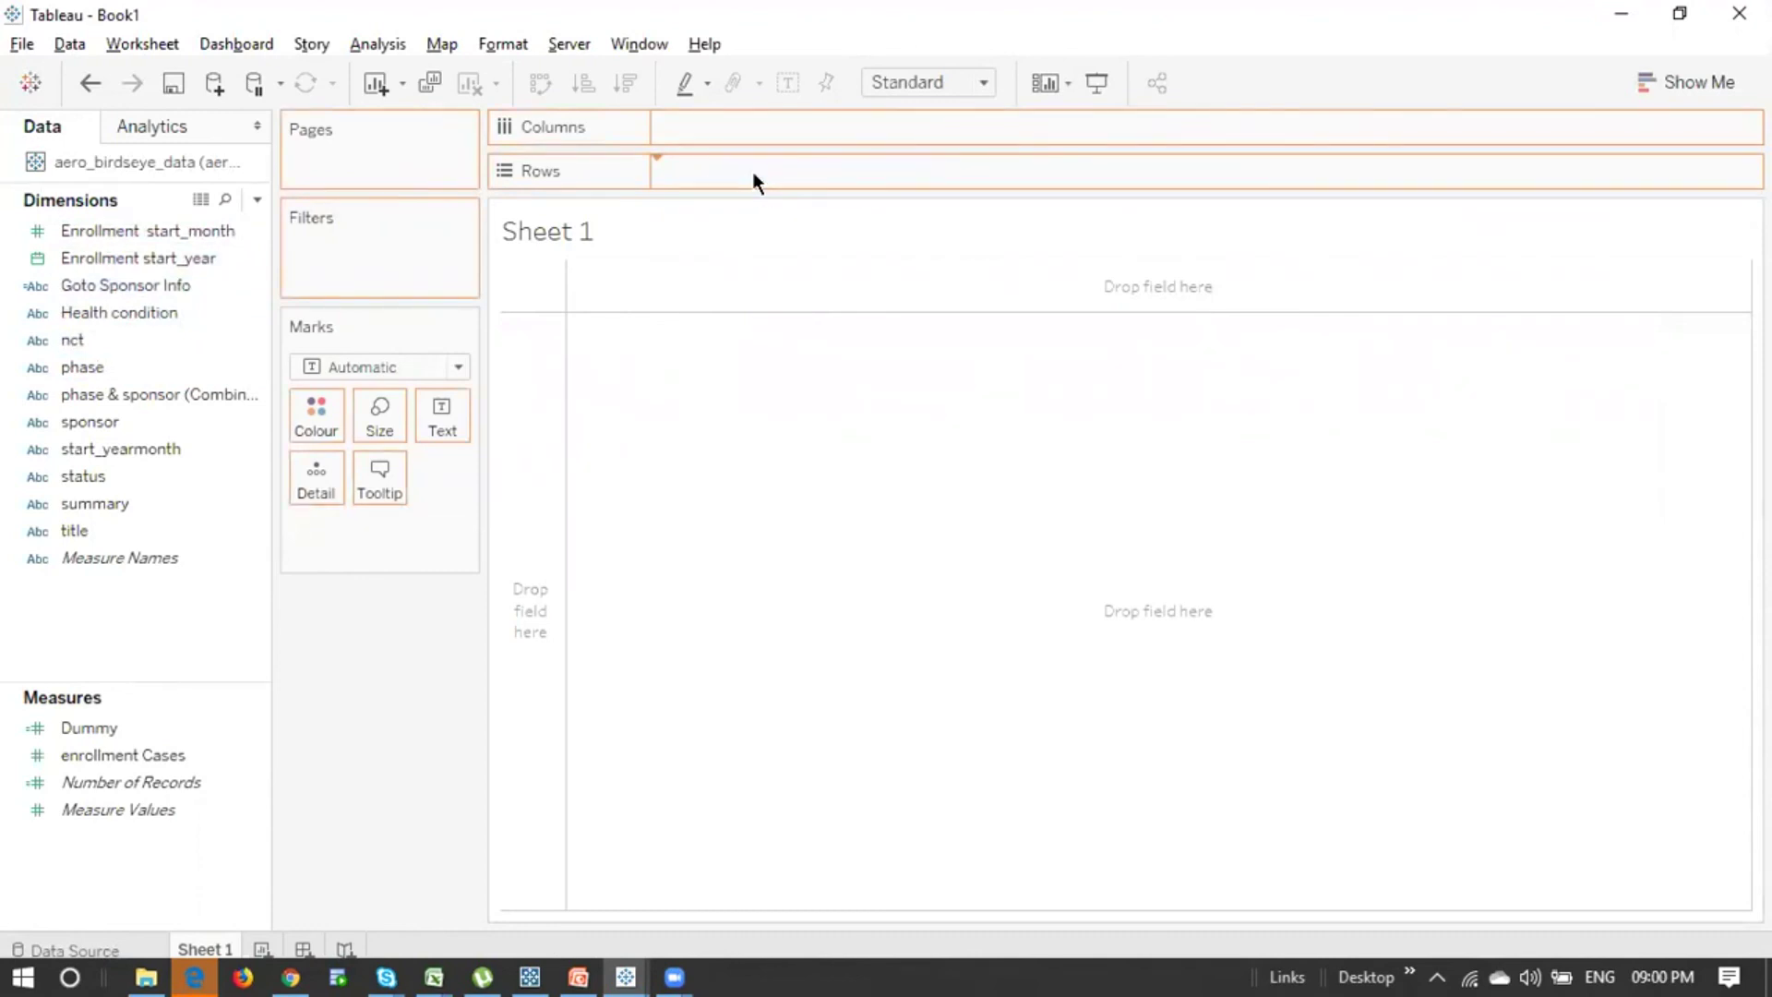
{"action": "left_click_drag", "start_coordinate": [753, 180], "coordinate": [753, 180]}
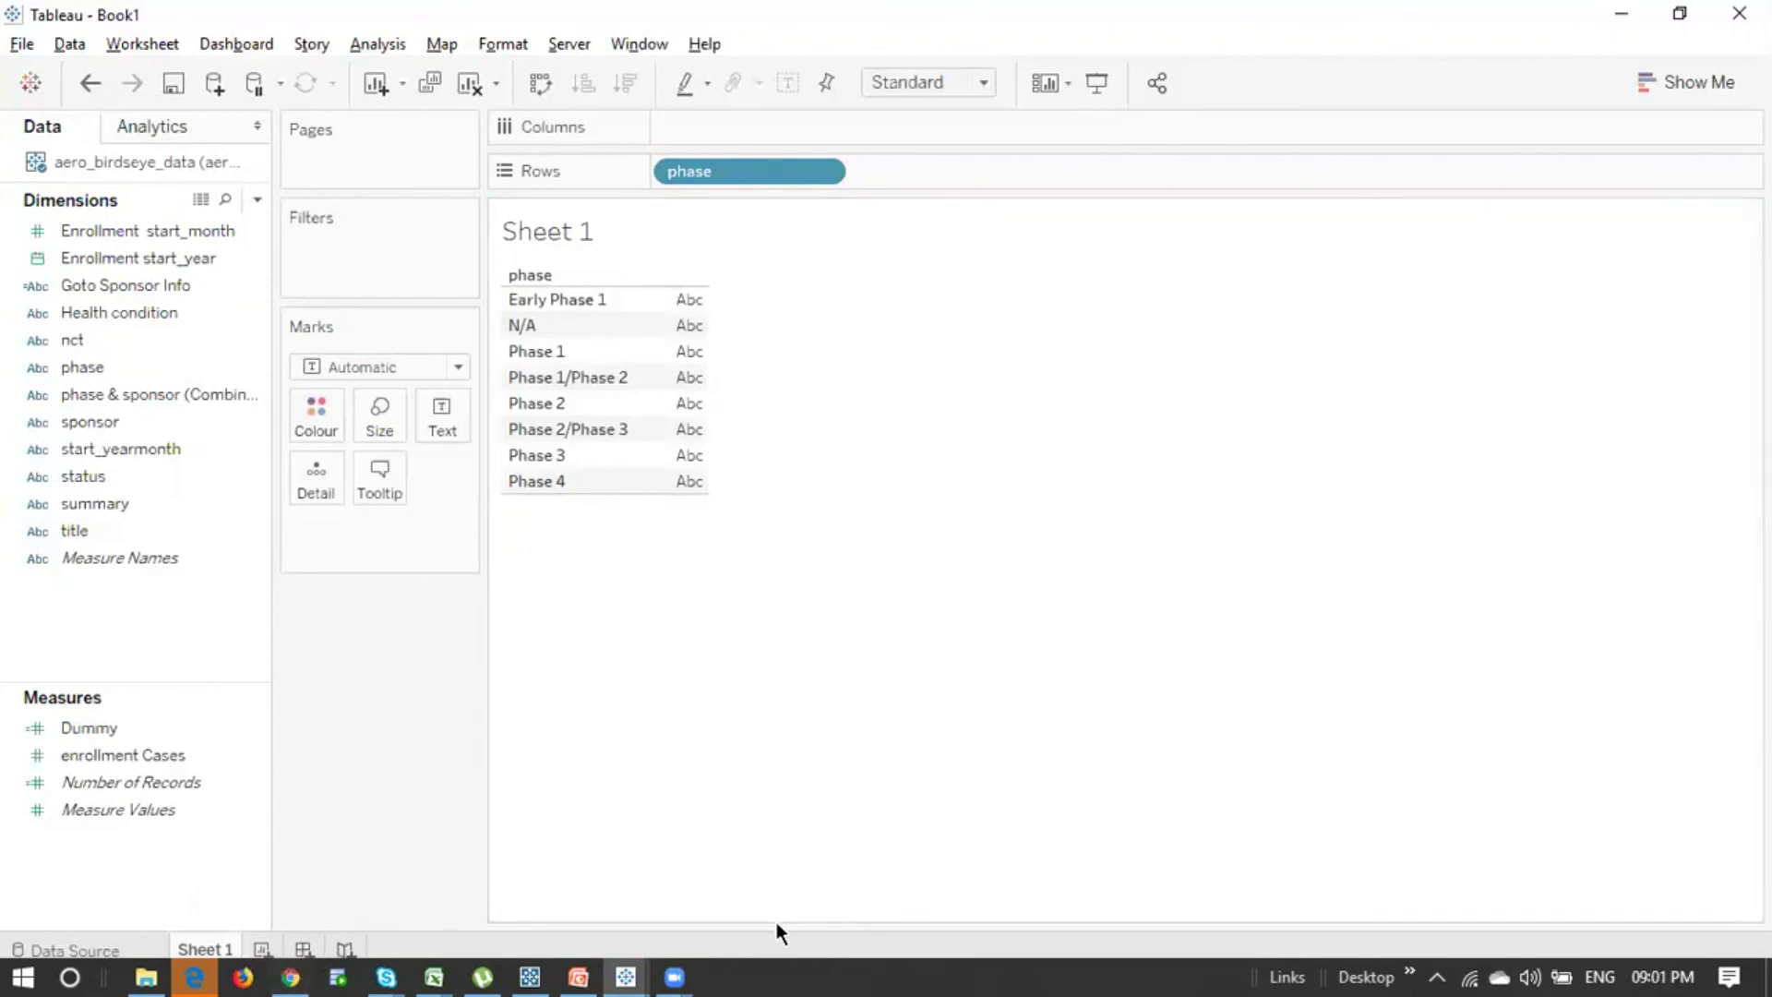
{"action": "left_click", "coordinate": [678, 972]}
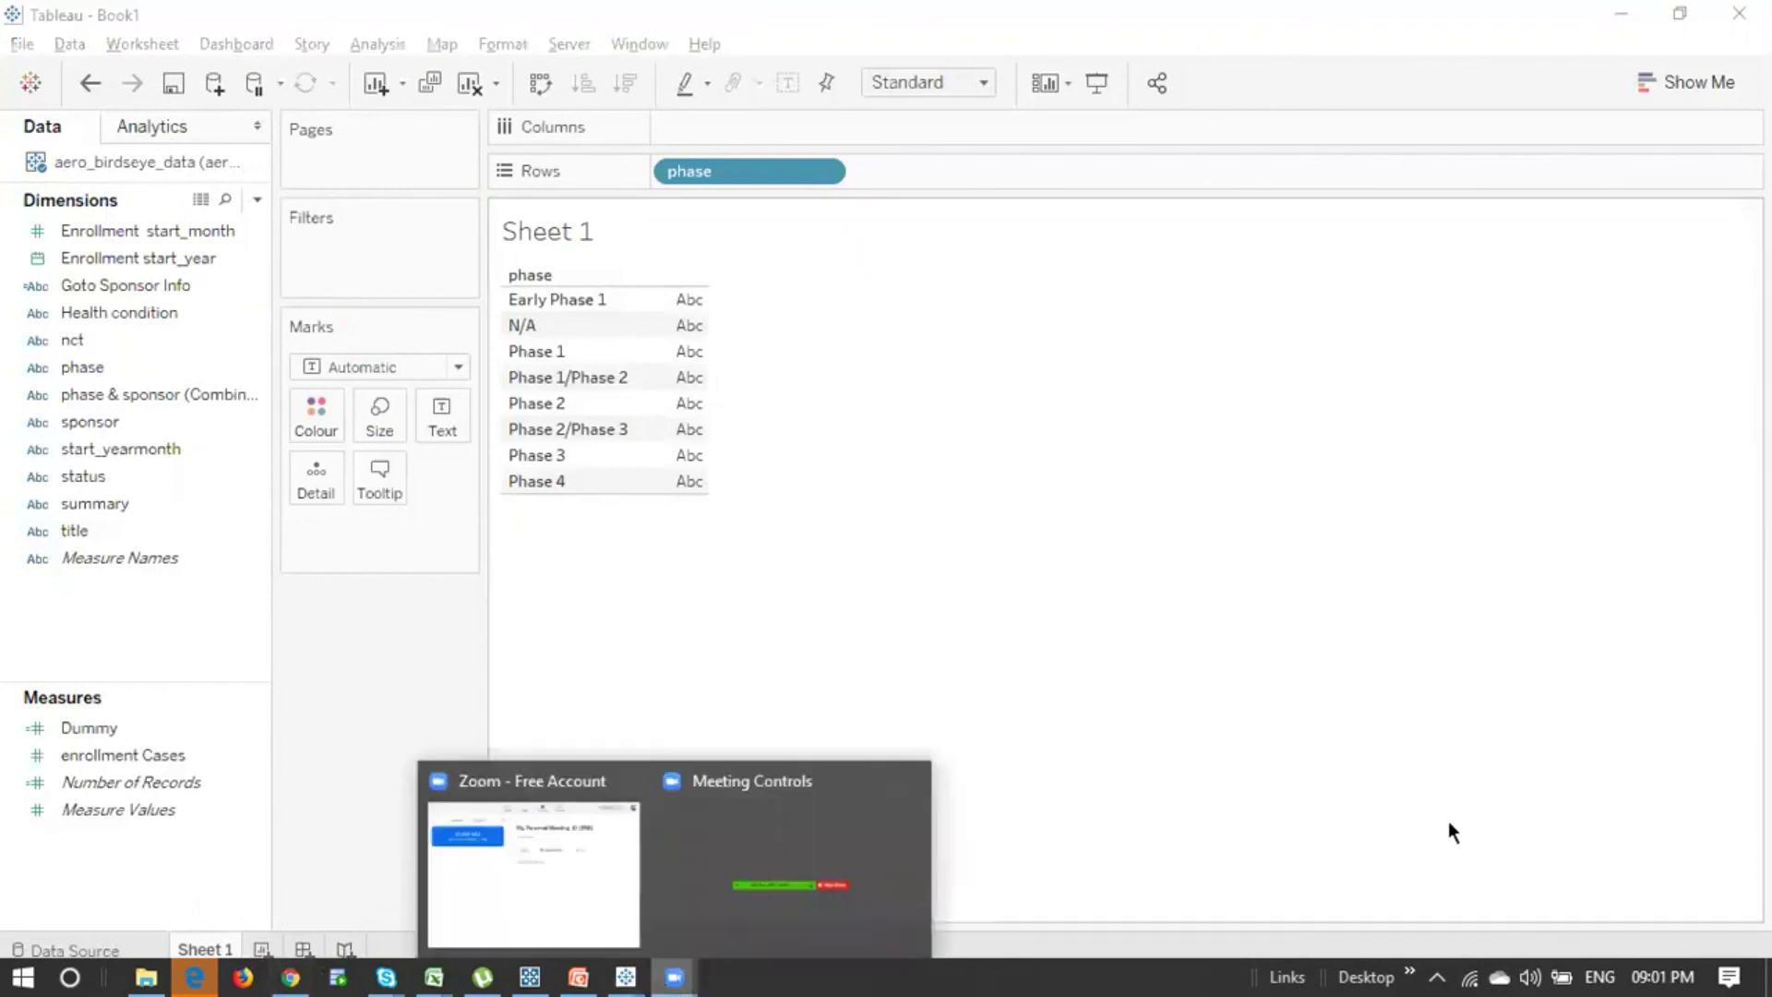
{"action": "mouse_move", "coordinate": [713, 846]}
{"action": "mouse_move", "coordinate": [460, 890]}
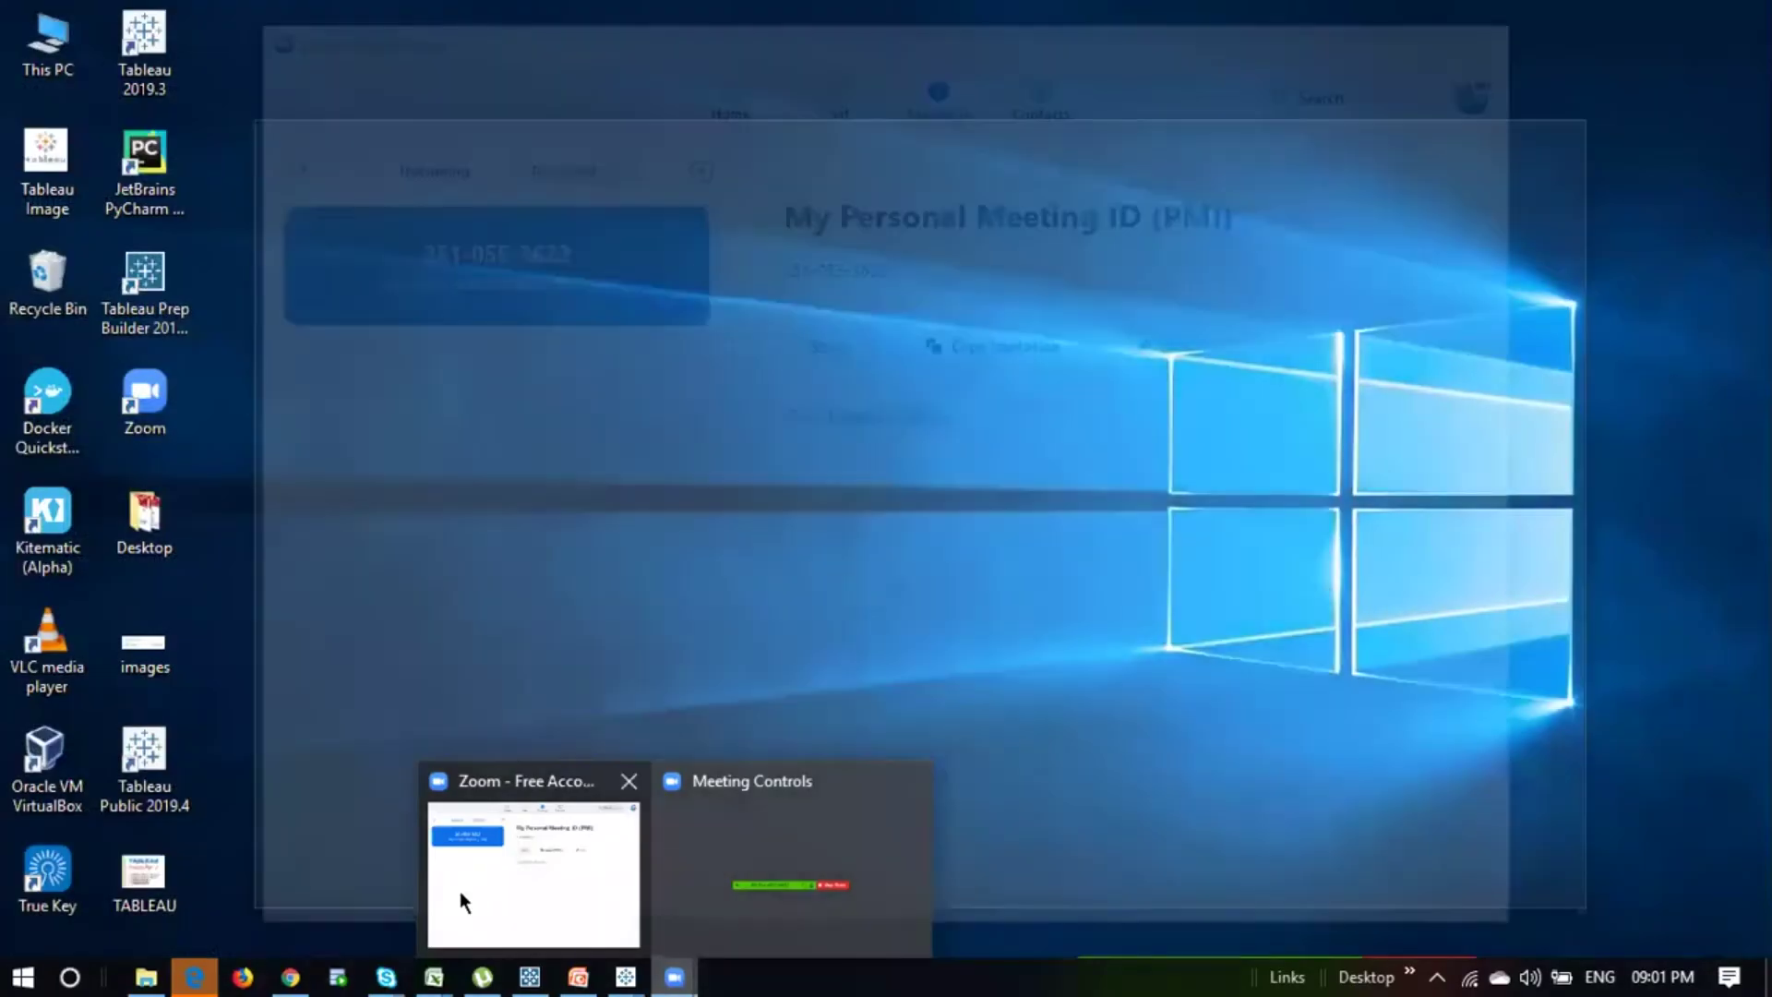